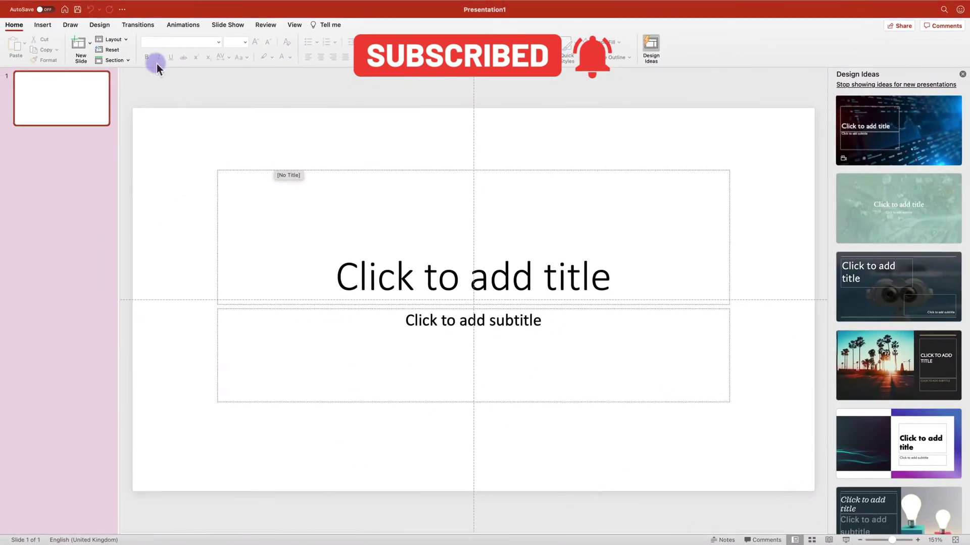
Step: Switch the slide to the Blank layout and draw a rectangle near its upper left
left_click(126, 39)
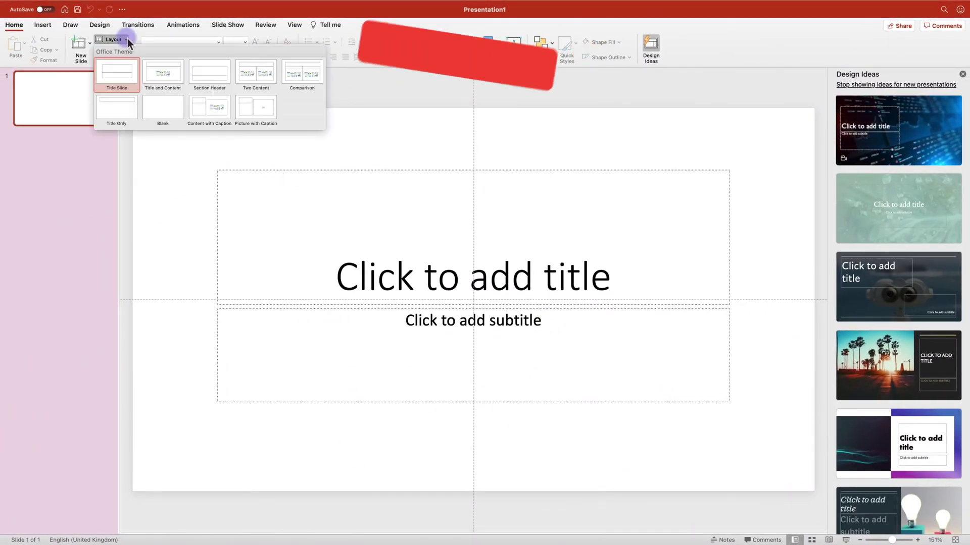
left_click(167, 115)
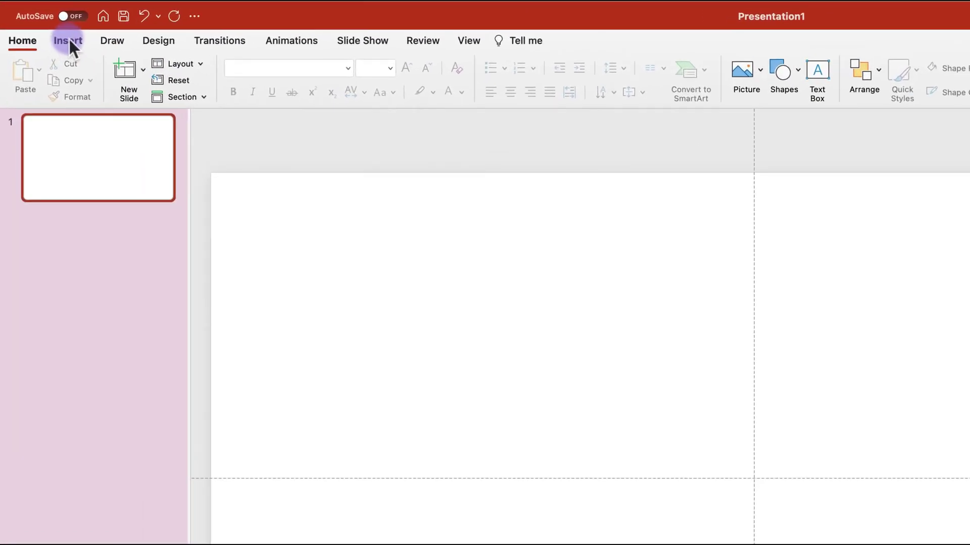
left_click(68, 41)
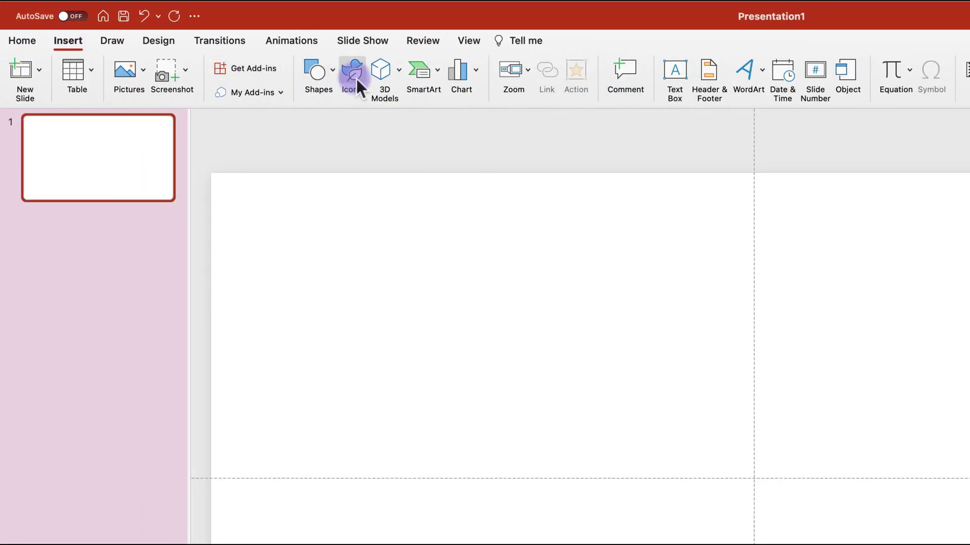
left_click(332, 71)
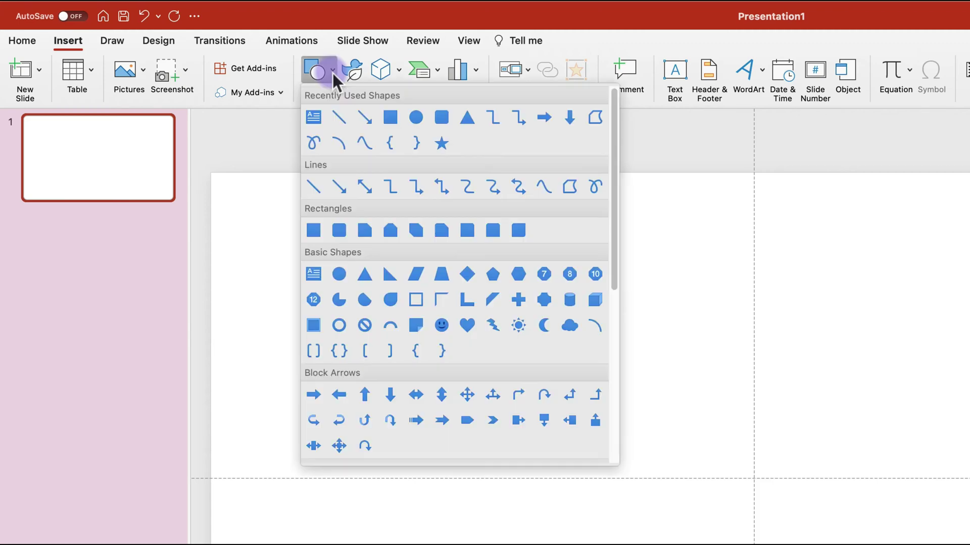
left_click(390, 117)
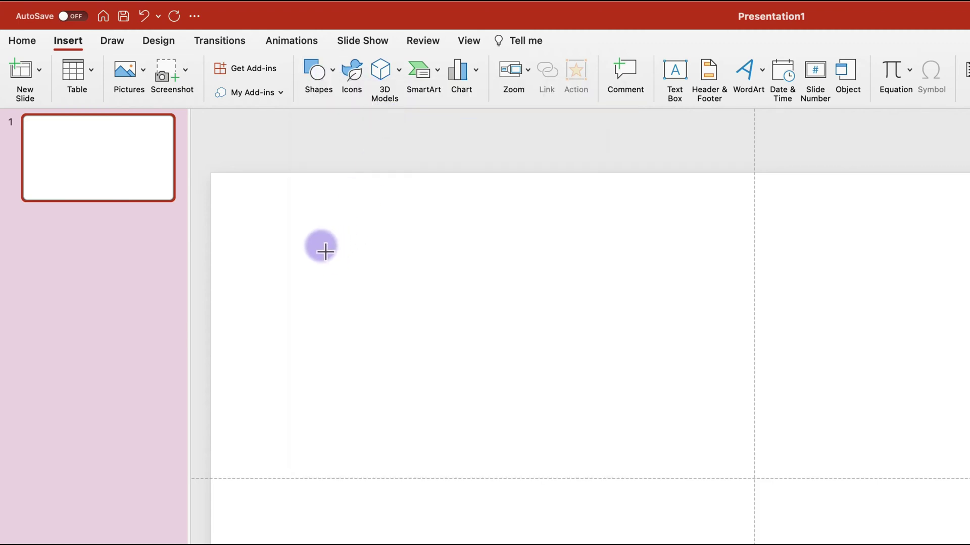
left_click_drag(290, 224, 430, 298)
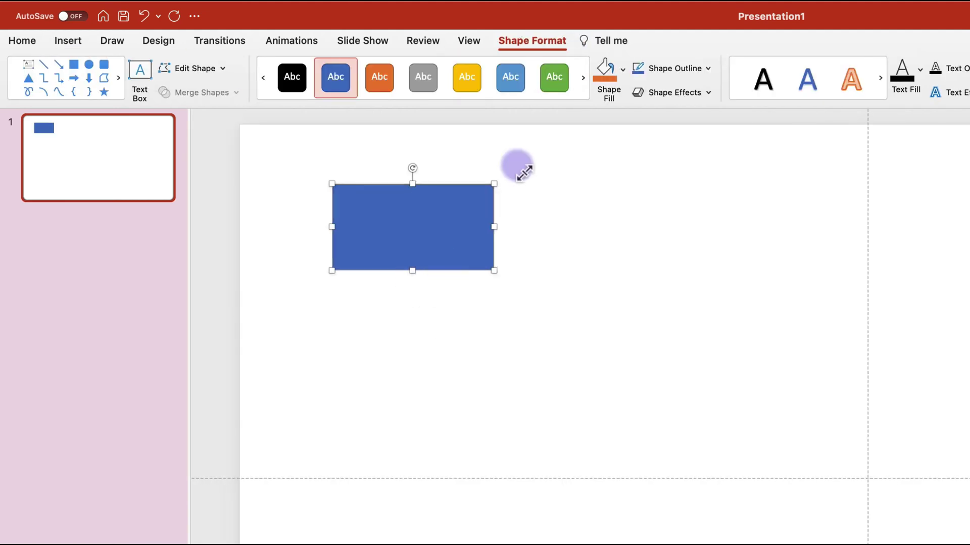
Step: Fill the rectangle with a custom red: hue 17°, saturation 92%, brightness 87%
left_click(622, 69)
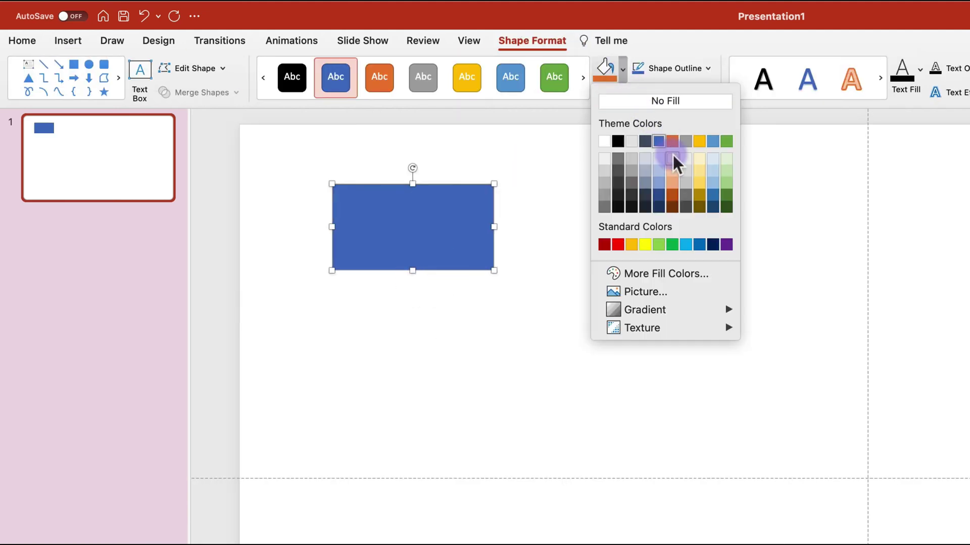
left_click(691, 275)
left_click_drag(716, 235, 706, 247)
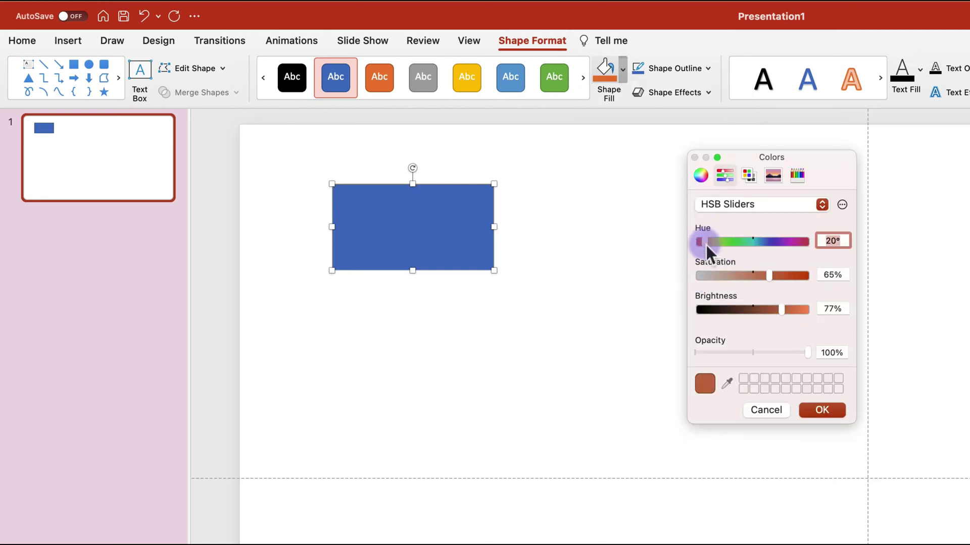
left_click_drag(795, 277, 797, 277)
left_click_drag(787, 310, 791, 310)
left_click_drag(710, 246, 705, 244)
left_click(842, 410)
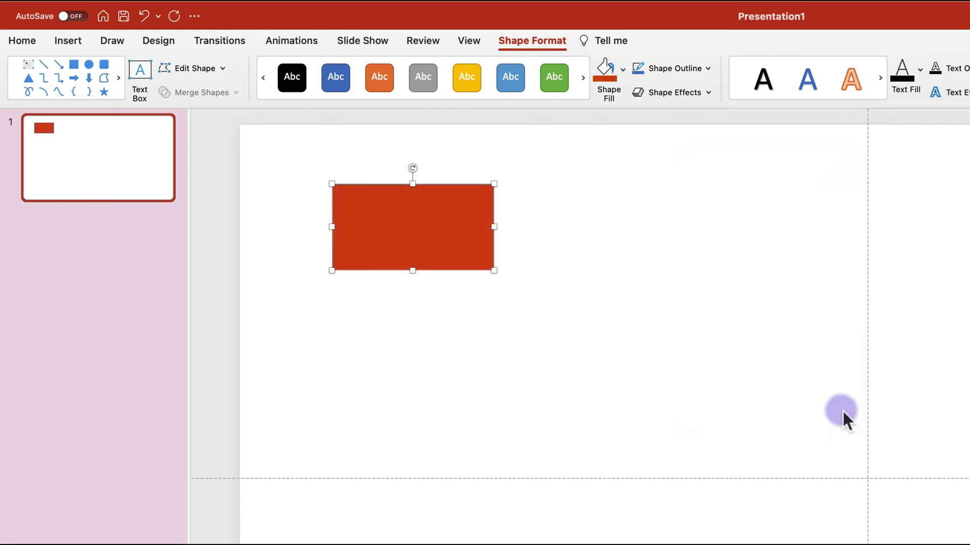
Step: Remove the outline, add a bevel effect, and move the brick into the top-left corner
left_click(707, 69)
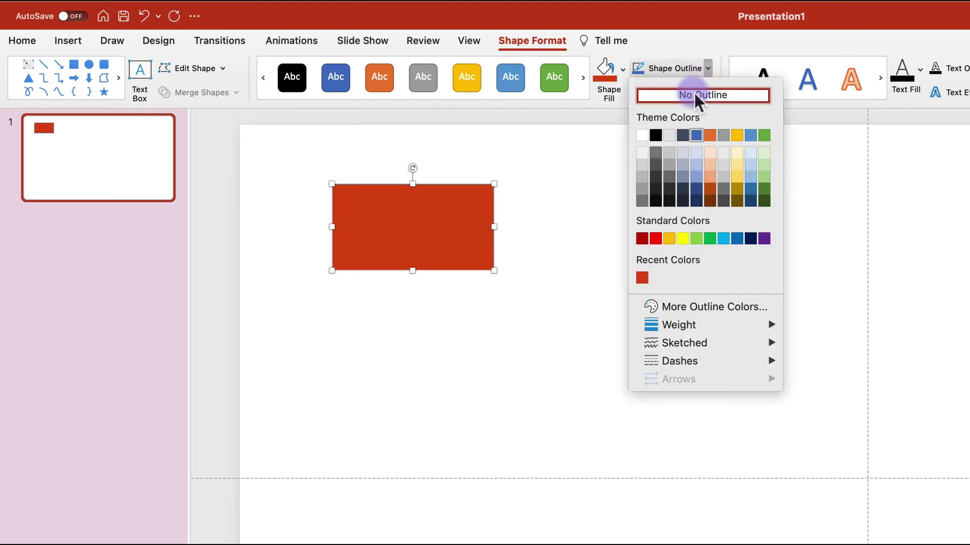
left_click(693, 92)
left_click(709, 92)
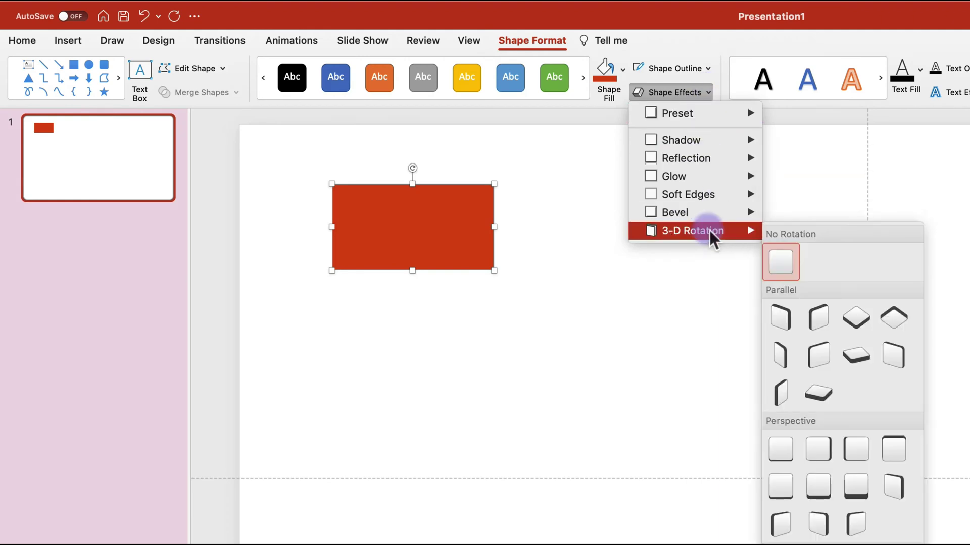
mouse_move(717, 214)
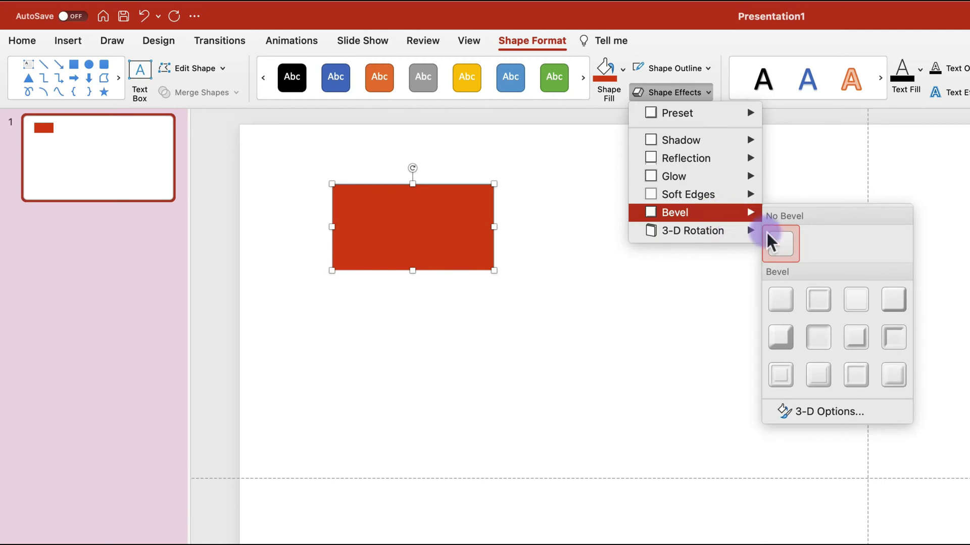
left_click(781, 337)
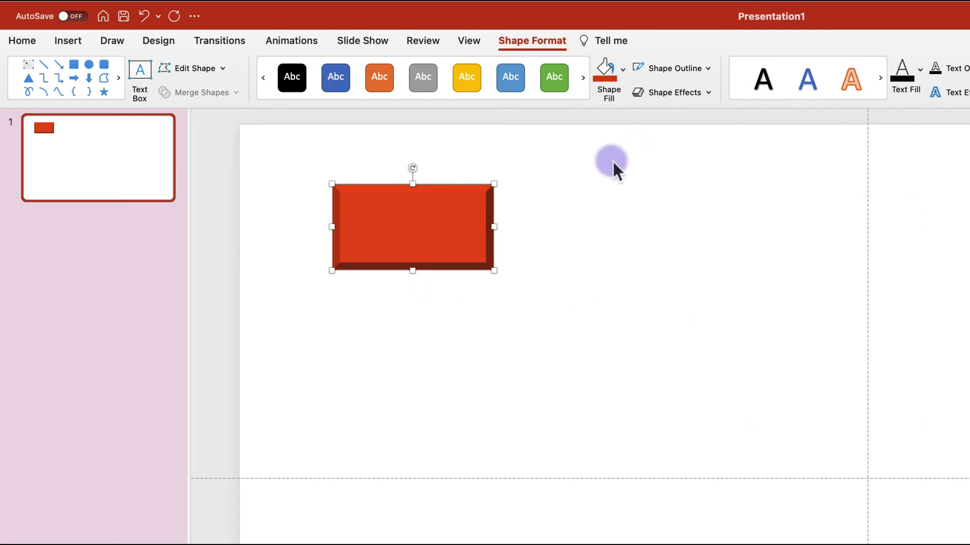
left_click_drag(438, 241, 332, 186)
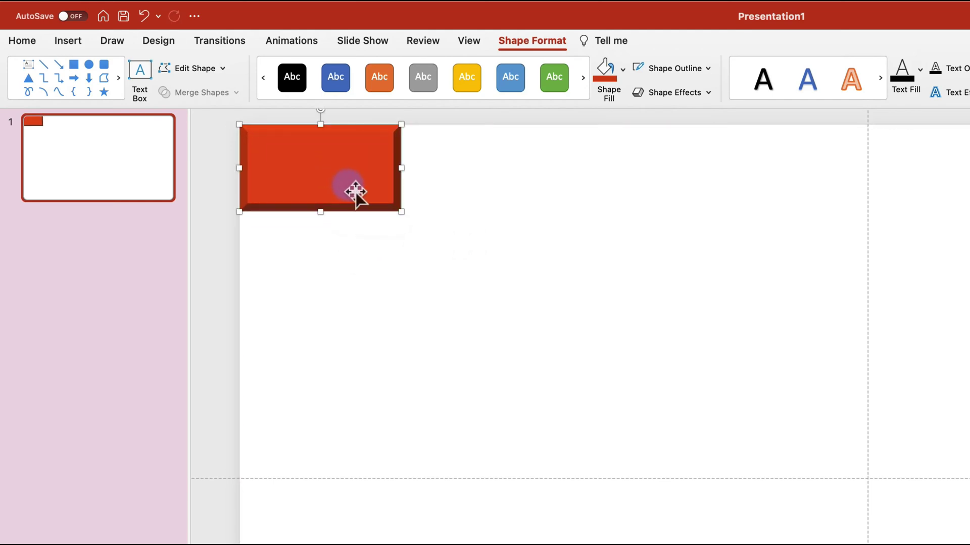
Step: Give the brick a Dissolve Out exit effect triggered on click of Rectangle 3
left_click(302, 40)
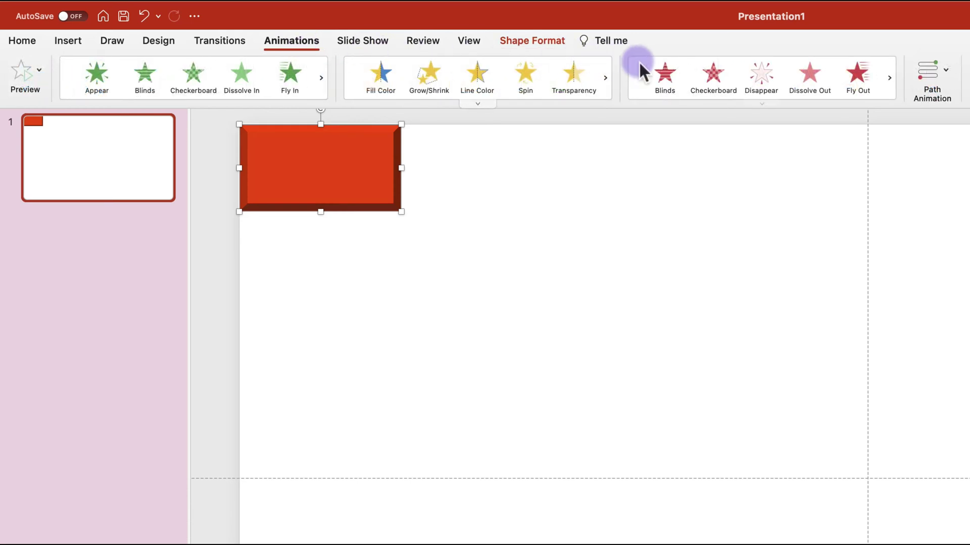
left_click(762, 104)
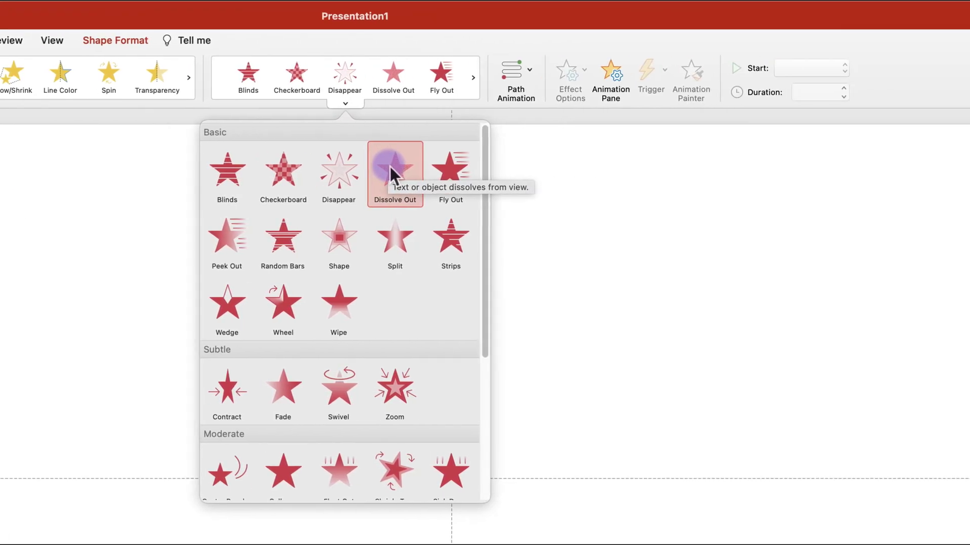
left_click(807, 172)
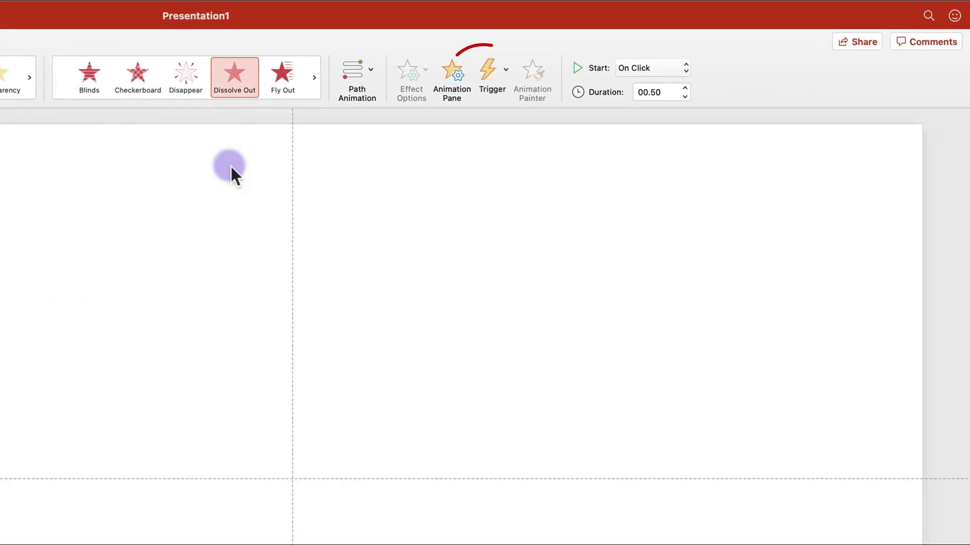
left_click(506, 75)
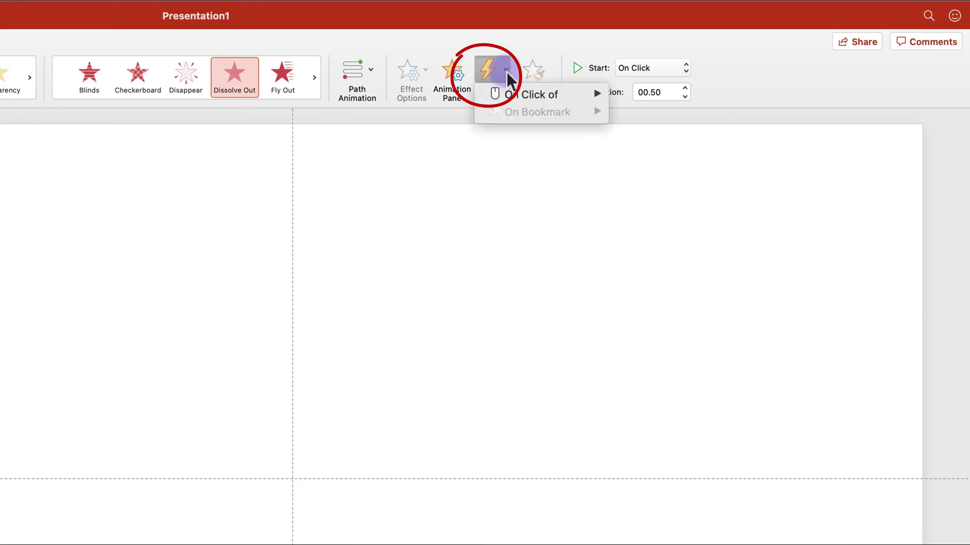
mouse_move(519, 97)
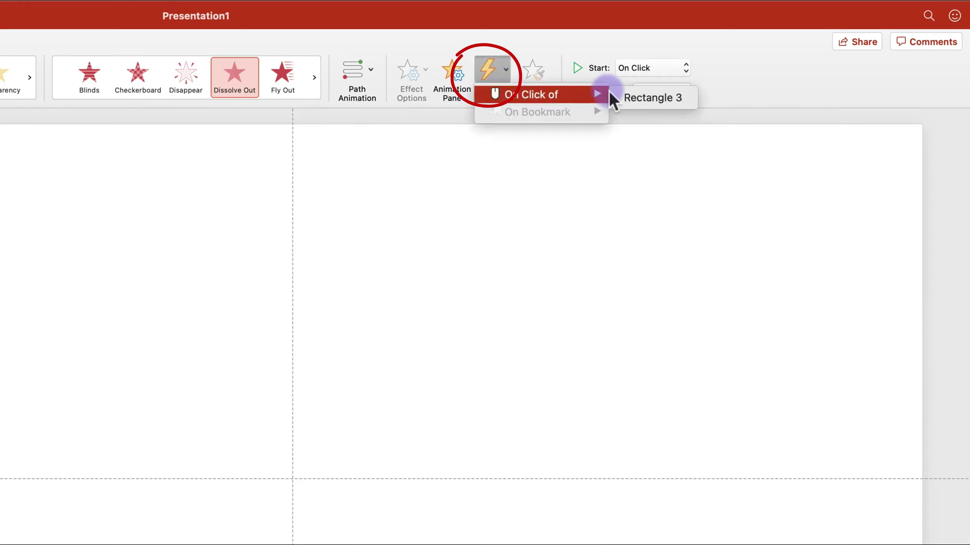
left_click(625, 101)
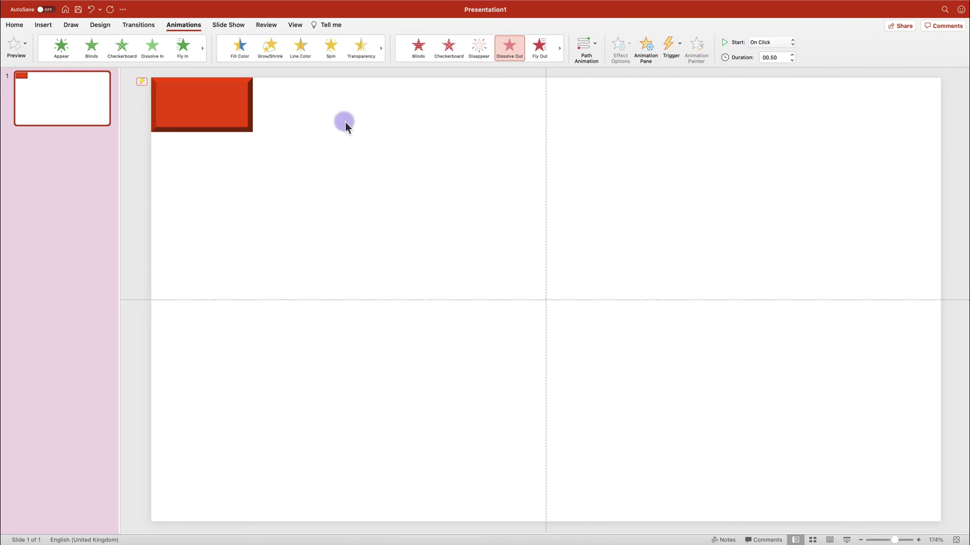
Step: Play the slideshow from the start to test the dissolving brick, then reselect the rectangle
left_click(319, 129)
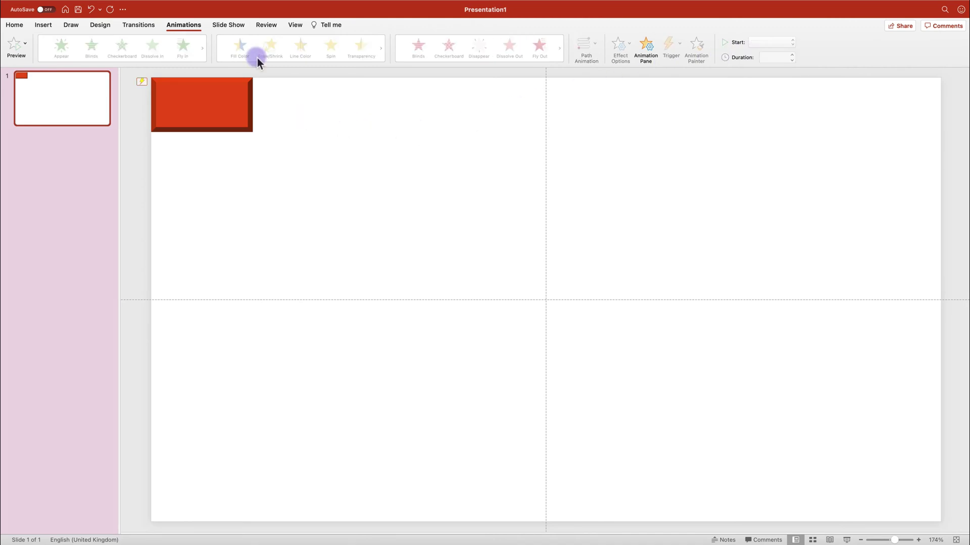
left_click(229, 26)
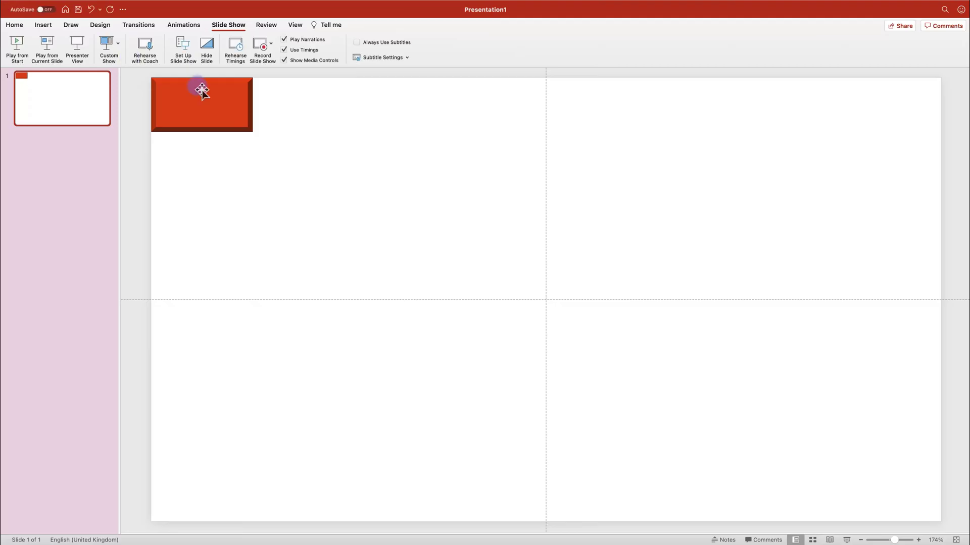
left_click(226, 105)
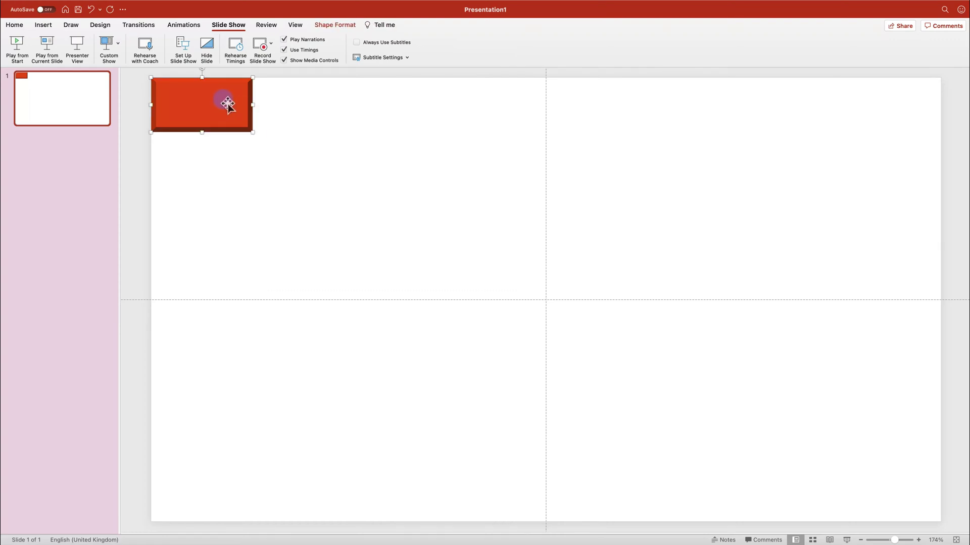
Step: Copy the brick and paste copies as the second, third and fourth bricks of the top row
right_click(210, 100)
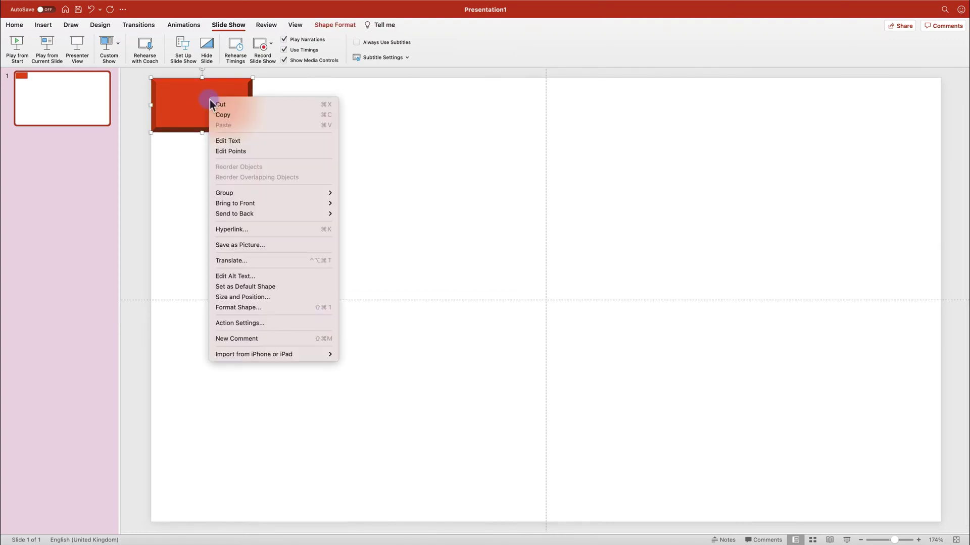
left_click(238, 117)
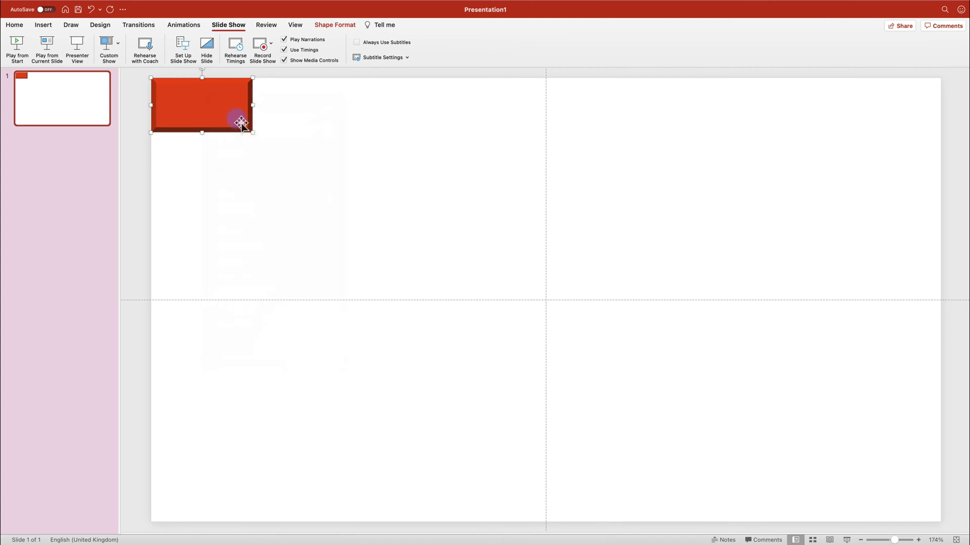
left_click(283, 117)
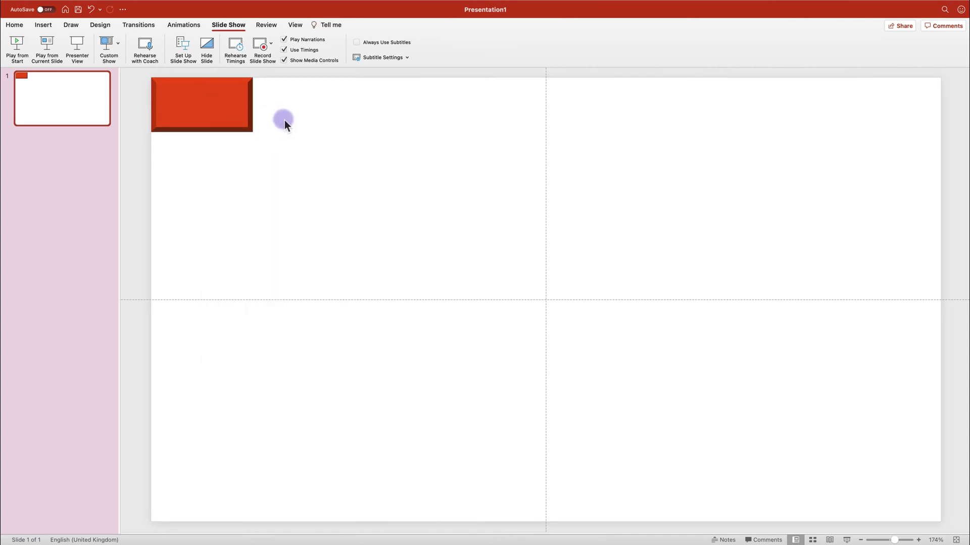
key("super+v")
left_click_drag(199, 119, 294, 113)
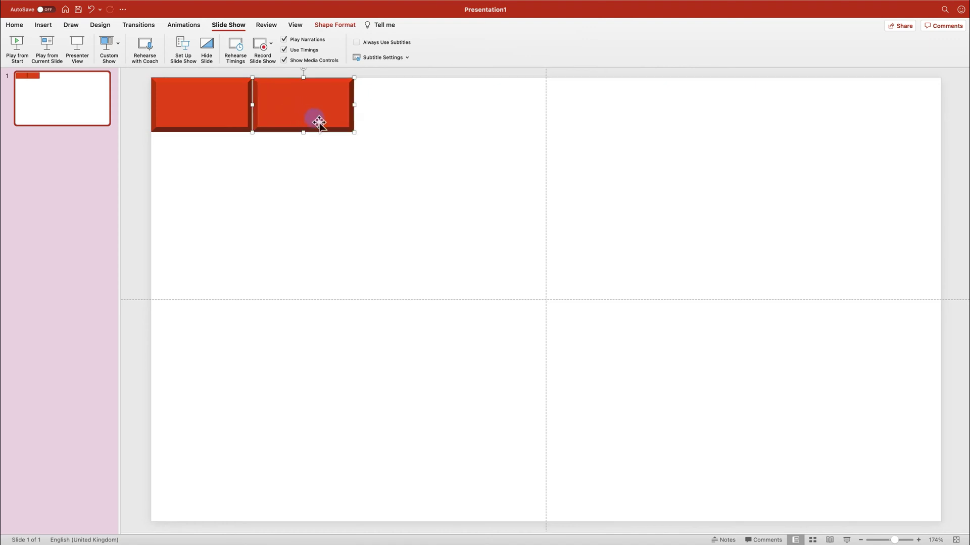
key("super+v")
left_click_drag(242, 133, 448, 123)
key("super+v")
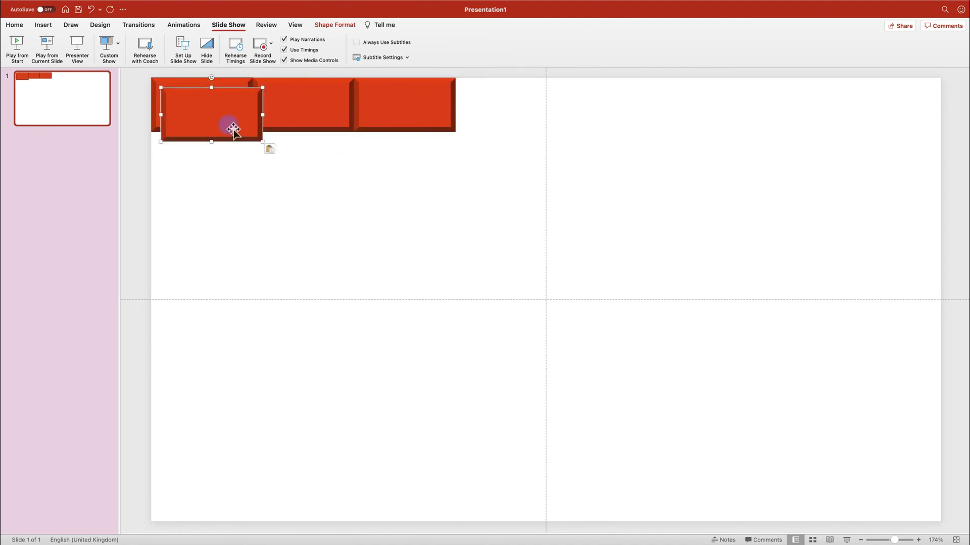
left_click_drag(232, 129, 528, 121)
Step: Paste four more copies as bricks five through eight along the top edge
key("super+v")
left_click_drag(203, 126, 598, 123)
key("super+v")
left_click_drag(210, 122, 713, 108)
key("super+v")
left_click_drag(225, 110, 823, 104)
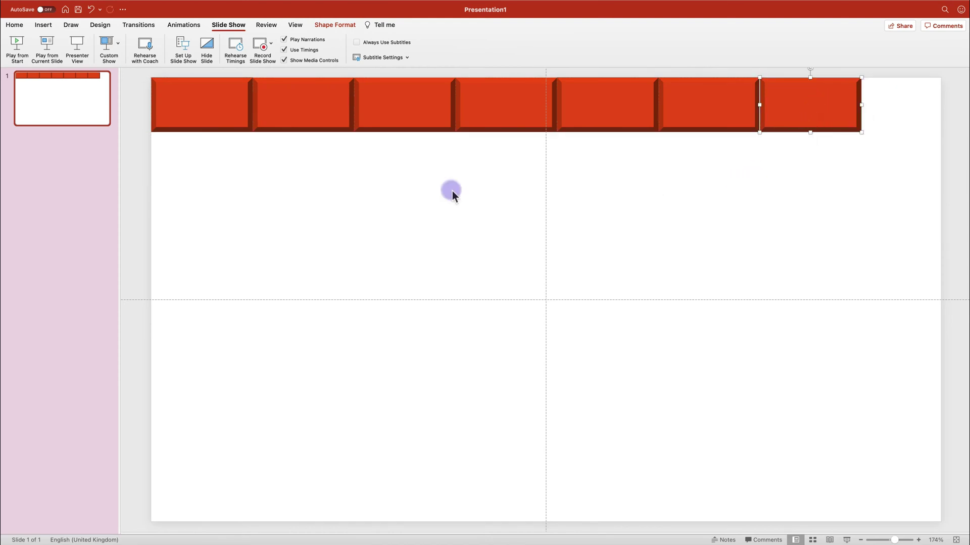
key("super+v")
left_click_drag(218, 120, 916, 106)
Step: Zoom out to 100% and add a ninth brick at the end of the top row
scroll(853, 429, "right", 1)
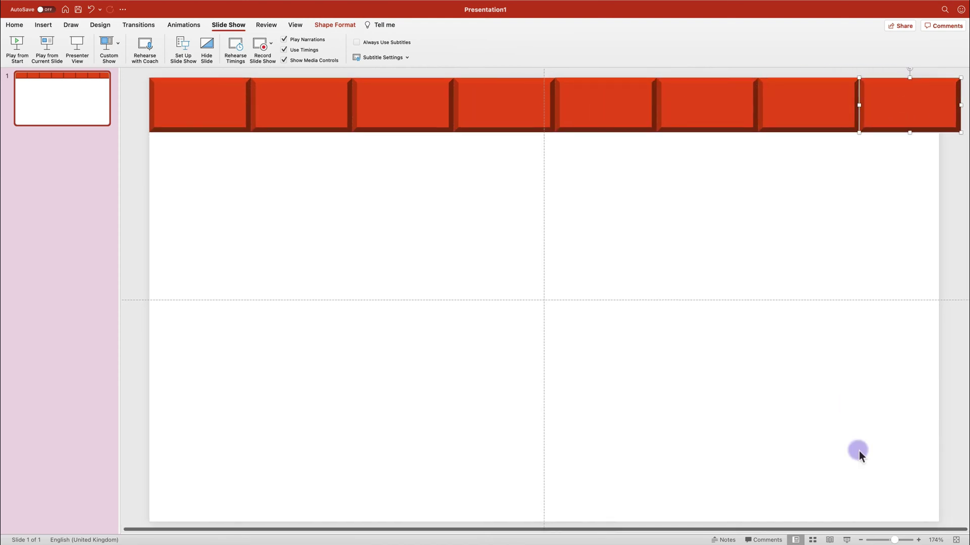
left_click(860, 539)
left_click(861, 540)
left_click(861, 540)
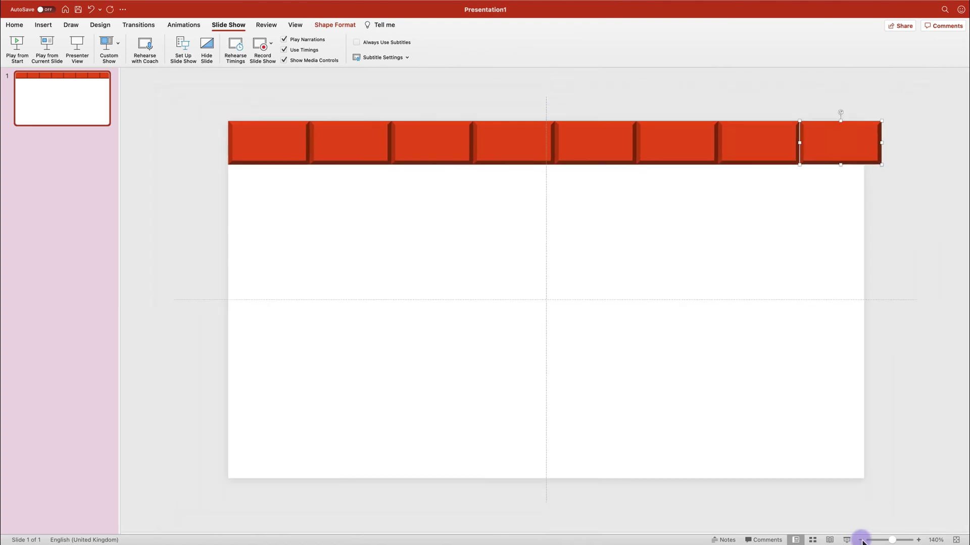
left_click(860, 540)
left_click(860, 540)
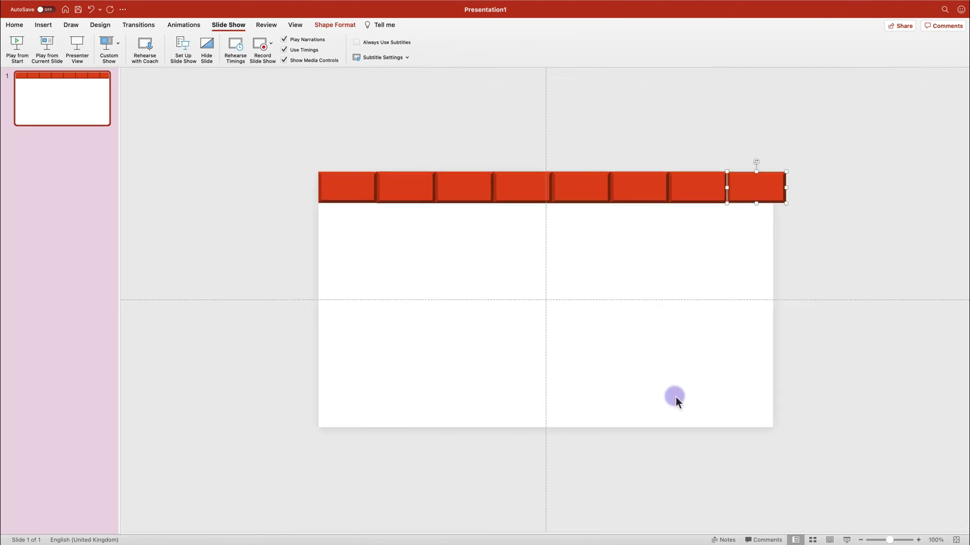
key("super+v")
left_click_drag(355, 199, 817, 192)
Step: Select the whole top row and align it with the slide's top-left corner
left_click(305, 116)
left_click_drag(305, 116, 876, 213)
left_click_drag(812, 196, 777, 198)
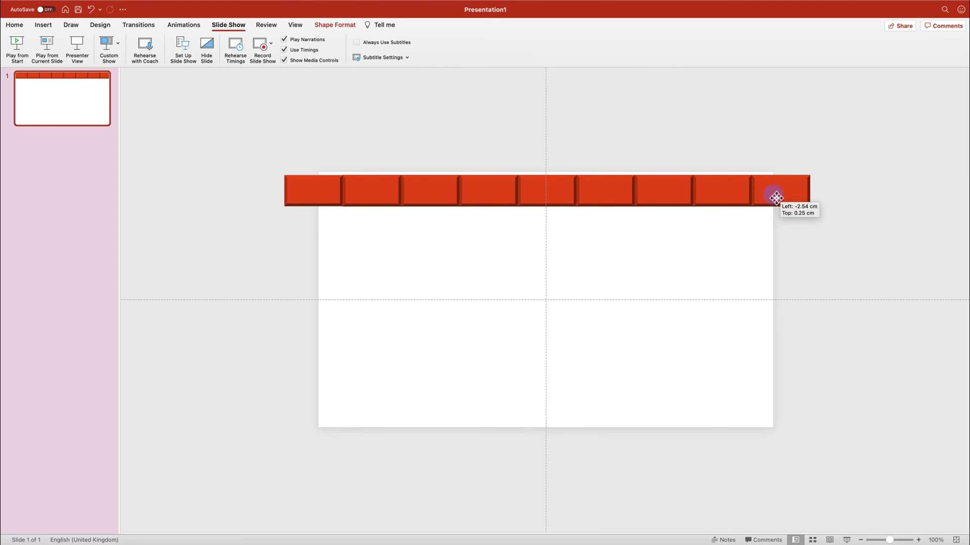
left_click_drag(776, 198, 808, 194)
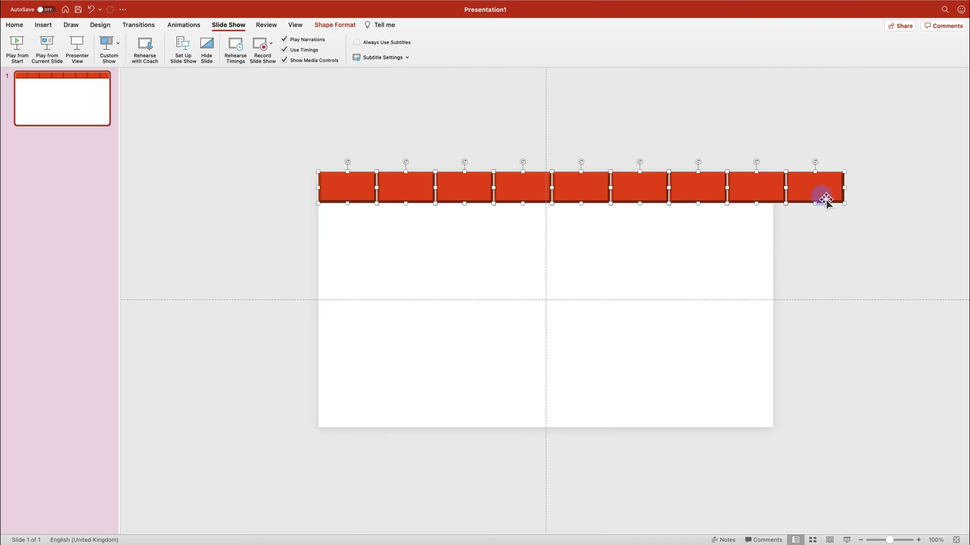
left_click_drag(822, 198, 818, 199)
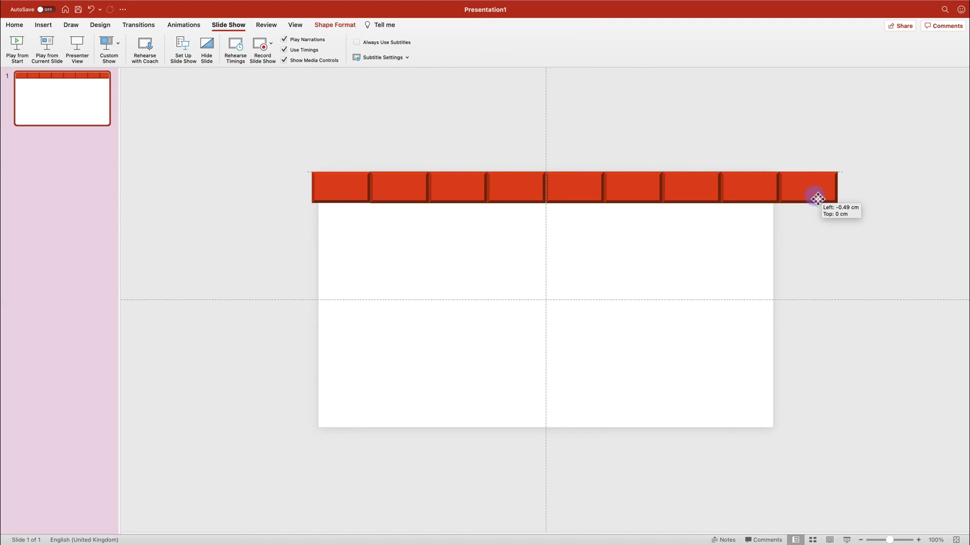
left_click_drag(817, 198, 818, 199)
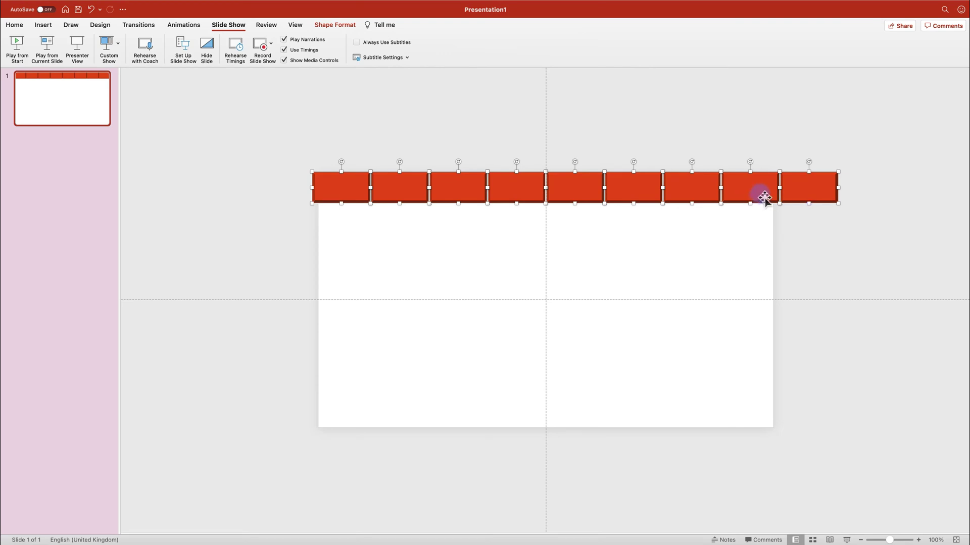
Step: Duplicate the row half a brick offset below, and delete the top row's extra brick
key("super+d")
left_click_drag(751, 199, 719, 224)
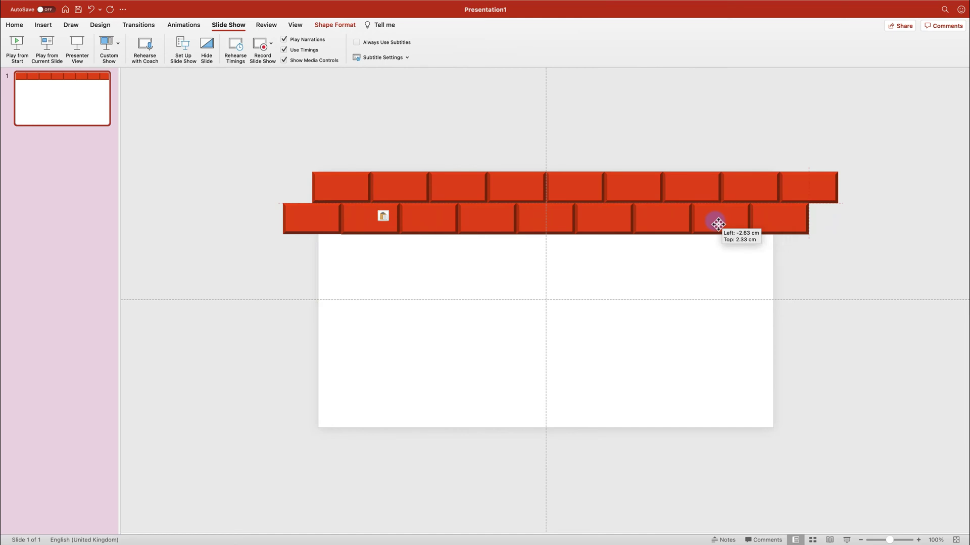
left_click_drag(718, 224, 717, 222)
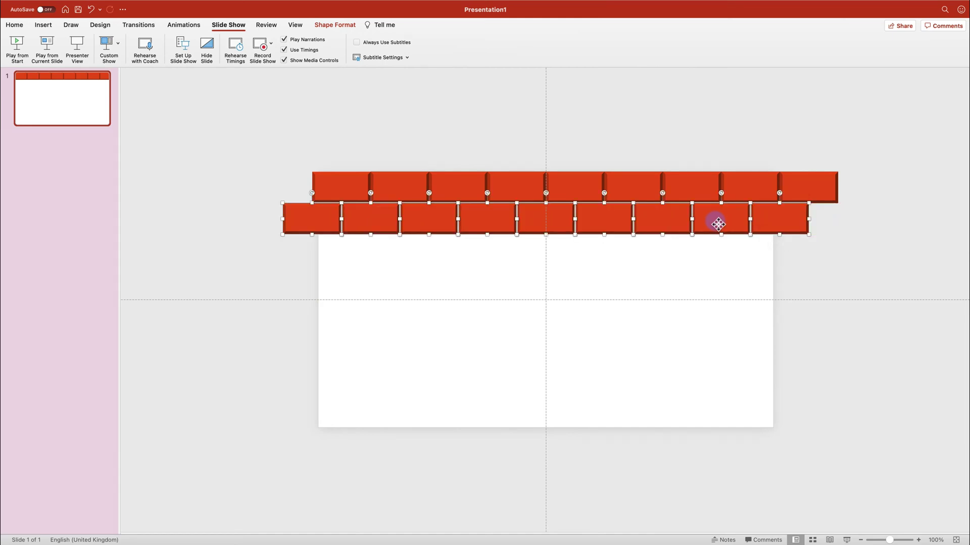
left_click(849, 238)
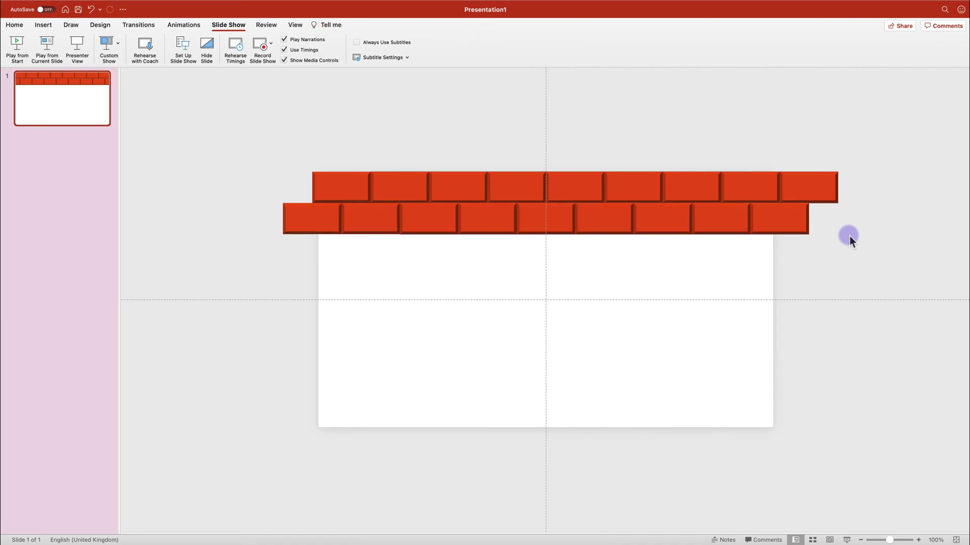
left_click_drag(807, 191, 853, 187)
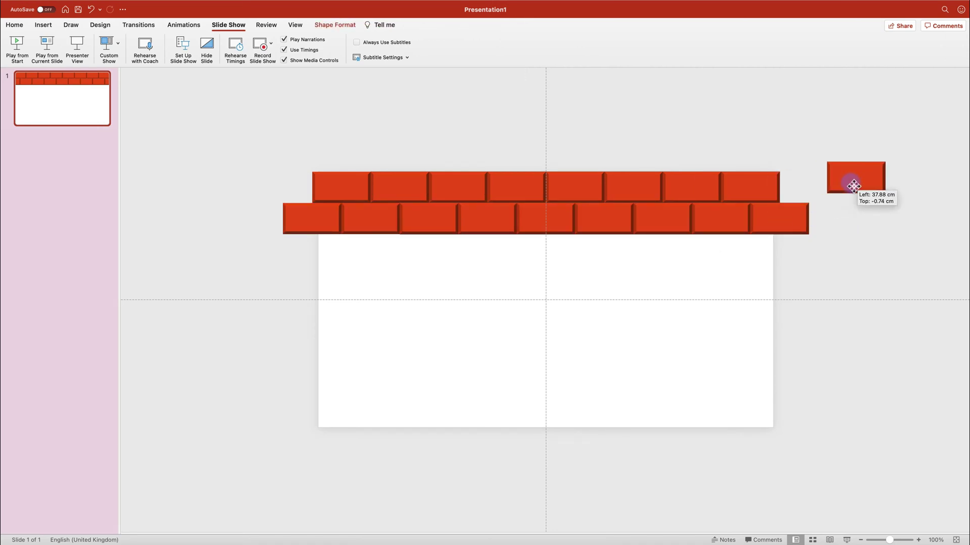
left_click_drag(854, 186, 854, 186)
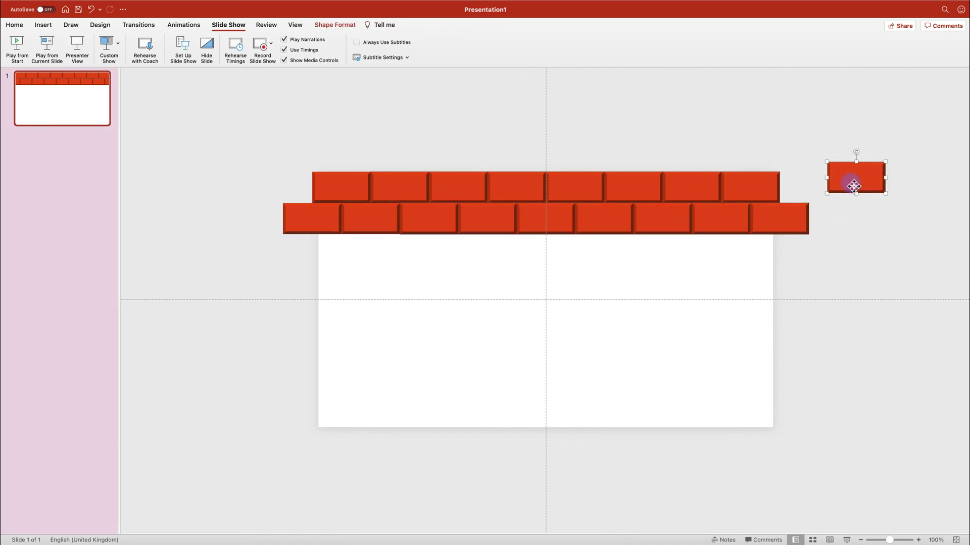
key("Delete")
Step: Copy the two brick rows and paste copies below to extend the wall downward
left_click_drag(226, 122, 871, 249)
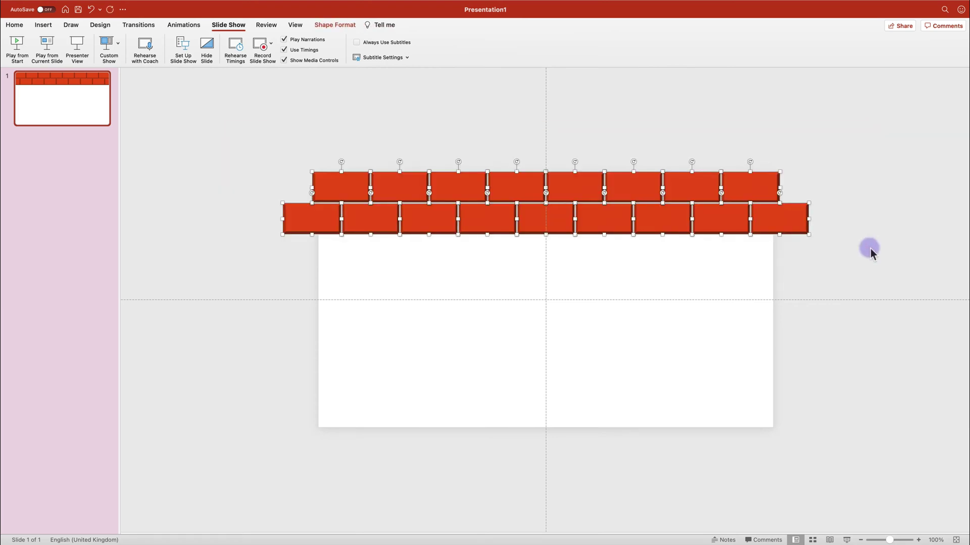
key("super+c")
key("super+v")
left_click_drag(590, 195, 589, 253)
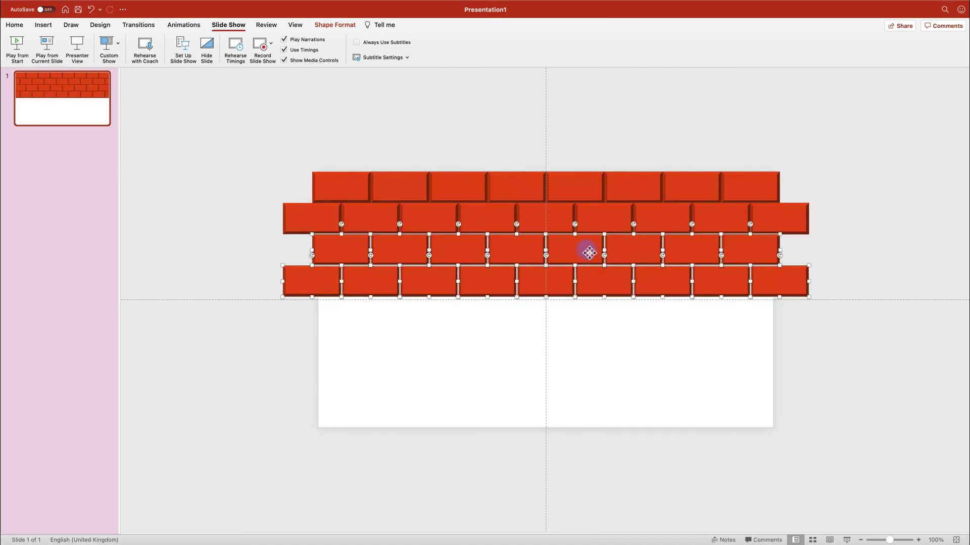
key("super+c")
key("super+v")
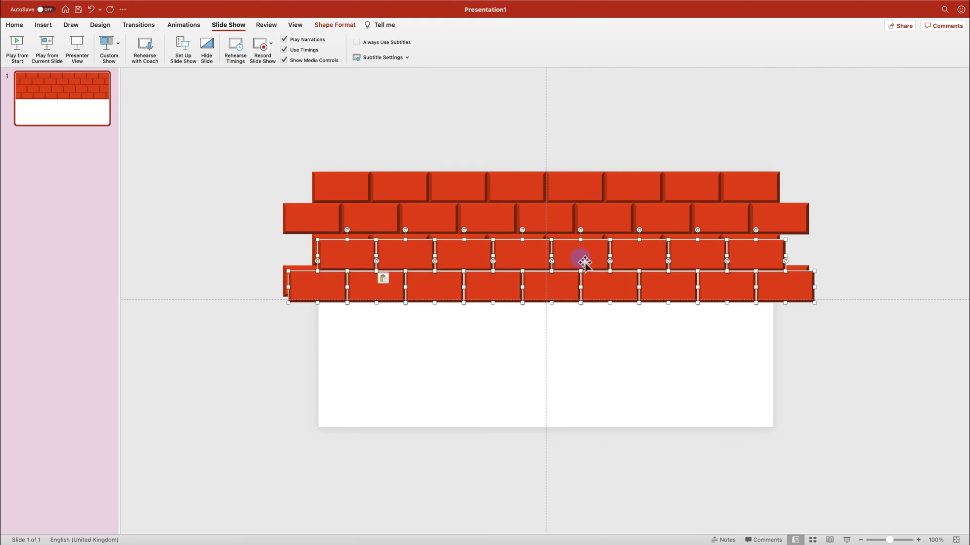
left_click_drag(581, 260, 581, 376)
key("super+v")
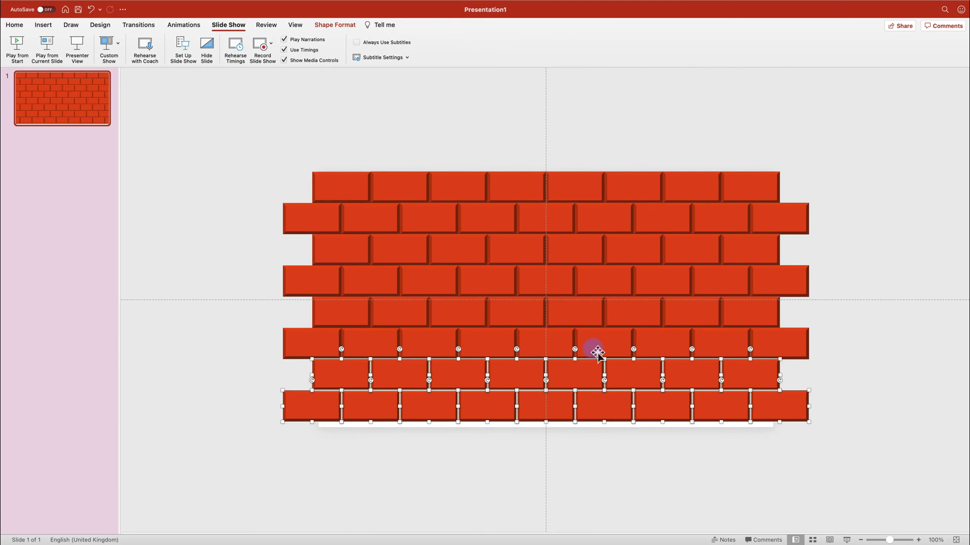
Step: Select the eight bricks of the second-to-last row
left_click_drag(806, 375, 290, 368)
left_click(342, 374)
left_click(404, 374, "shift")
left_click(462, 376, "shift")
left_click(528, 375, "shift")
left_click(570, 377, "shift")
left_click(647, 375, "shift")
left_click(697, 377, "shift")
left_click(767, 374, "shift")
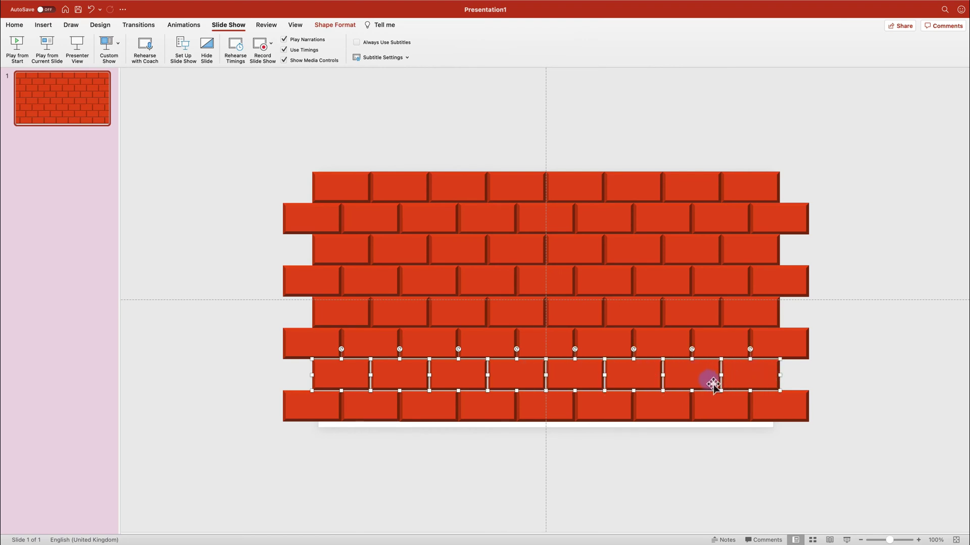
Step: Paste those eight bricks as the bottom row and select the entire wall
key("super+c")
key("super+v")
left_click_drag(342, 381, 336, 435)
left_click_drag(244, 145, 896, 497)
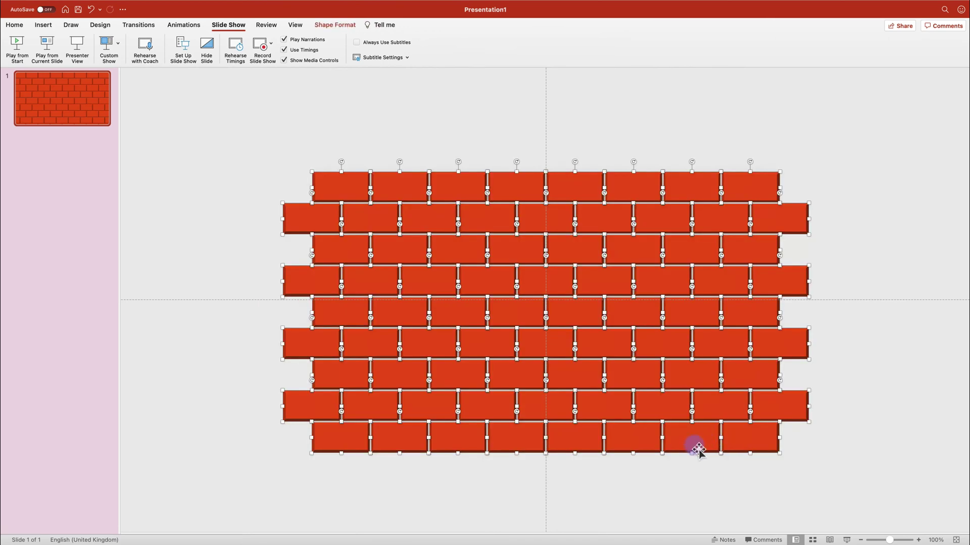
Step: Drag the whole brick wall up so it sits centred over the slide, then deselect
left_click_drag(697, 447, 698, 432)
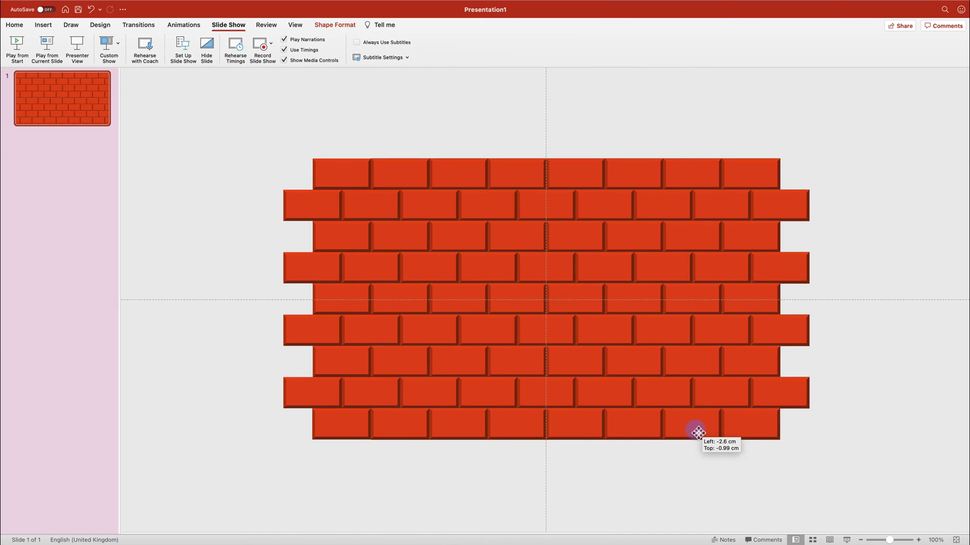
left_click_drag(698, 433, 698, 433)
left_click(680, 461)
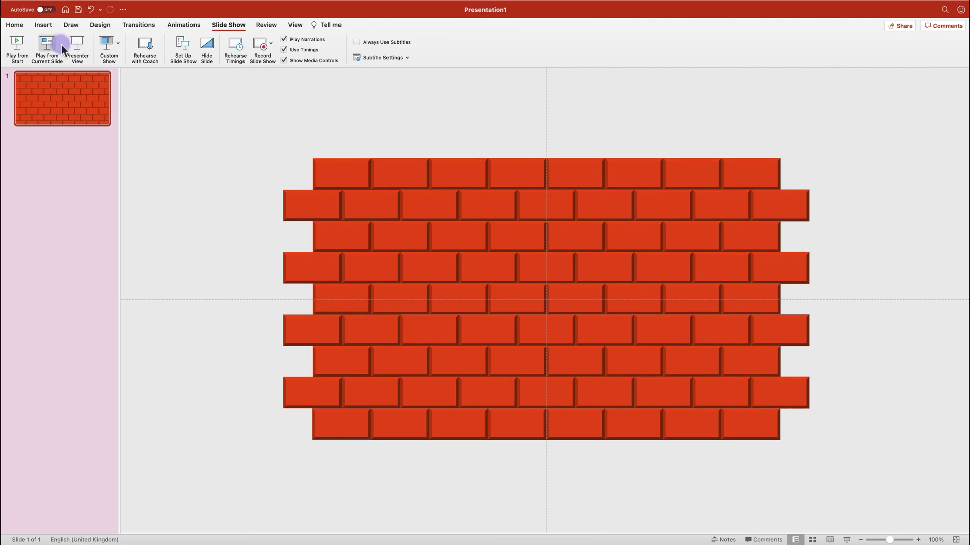
left_click(23, 41)
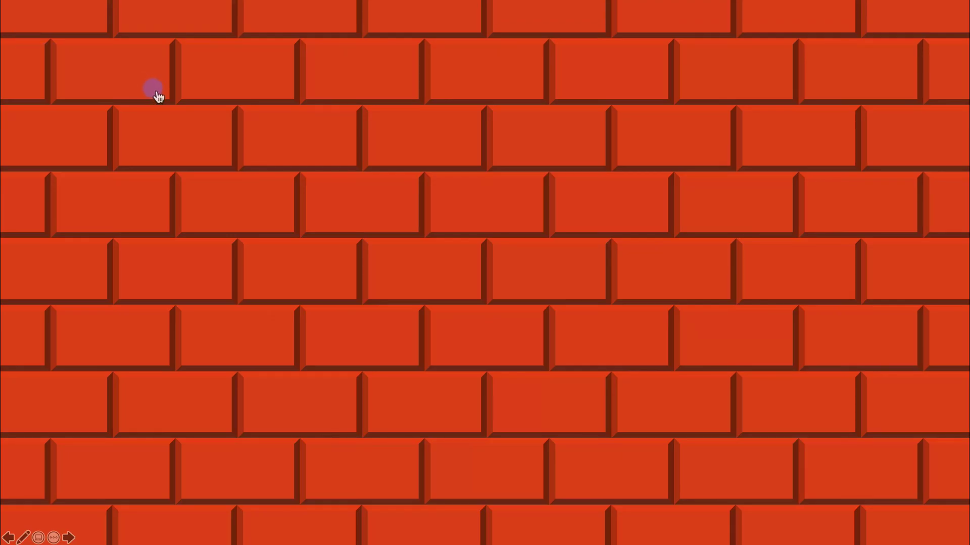
left_click(924, 155)
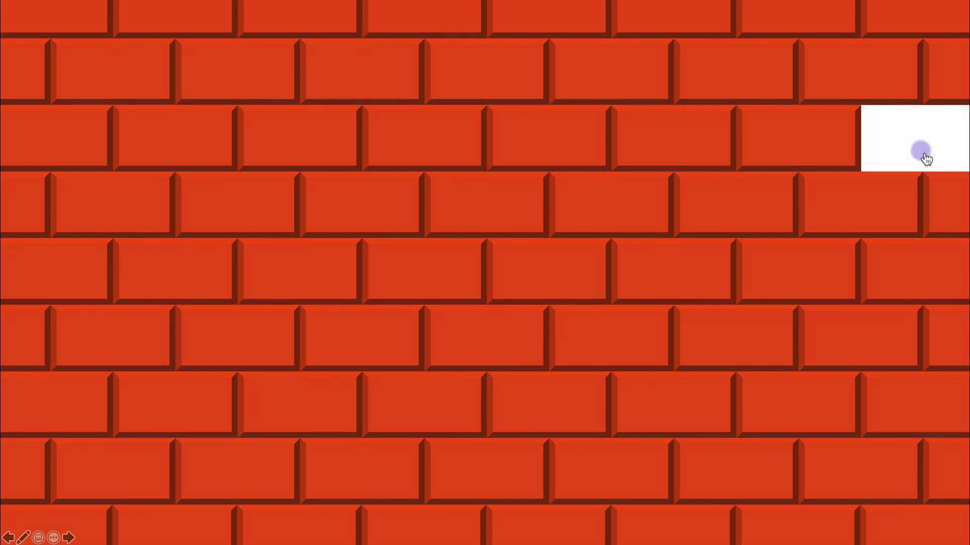
left_click(183, 152)
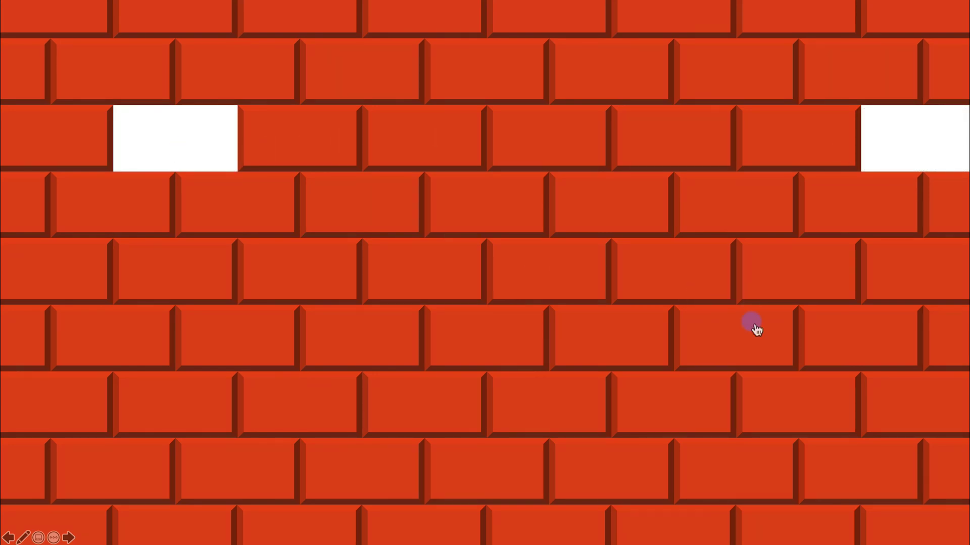
left_click(755, 328)
left_click(183, 411)
left_click(896, 469)
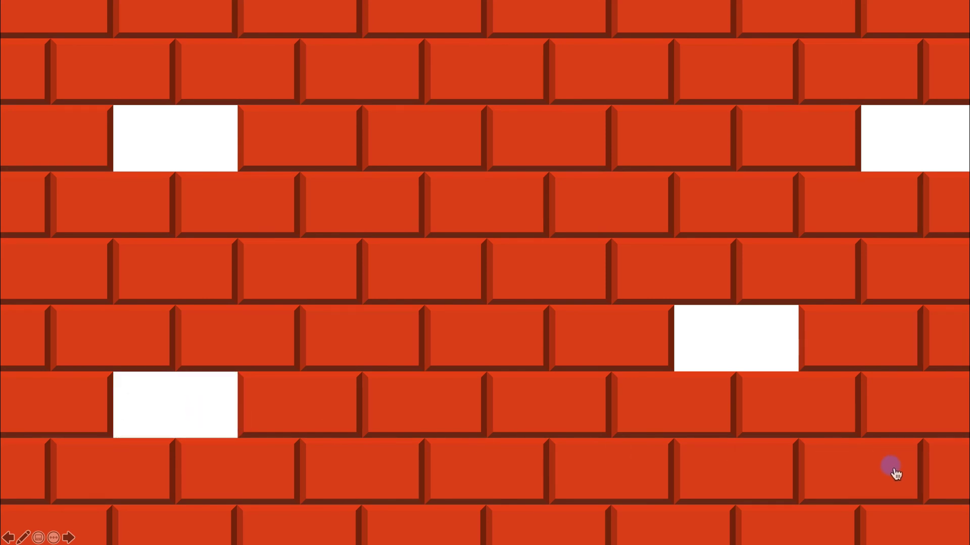
left_click(444, 525)
left_click(744, 67)
left_click(195, 26)
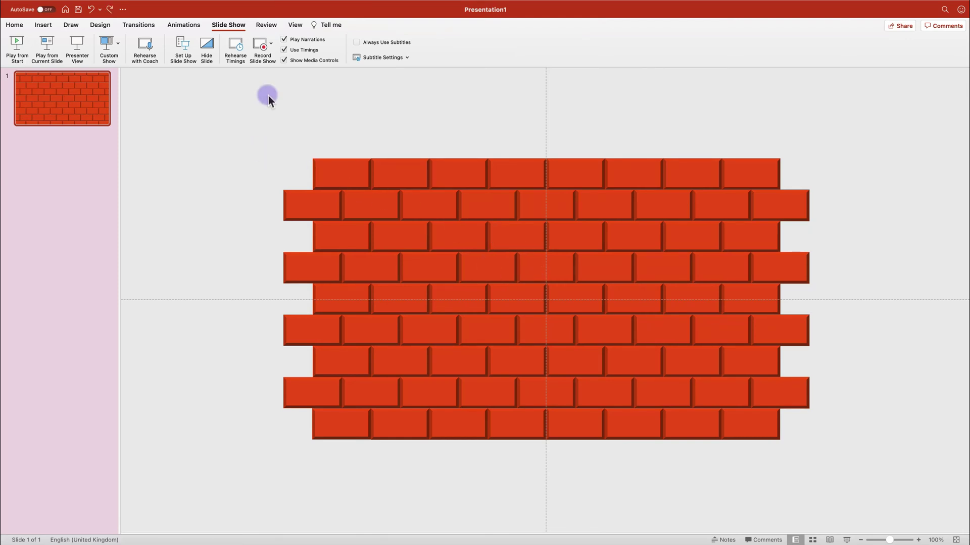
Step: Paste the canyon photo onto the slide, then delete it from the brick wall
left_click(22, 26)
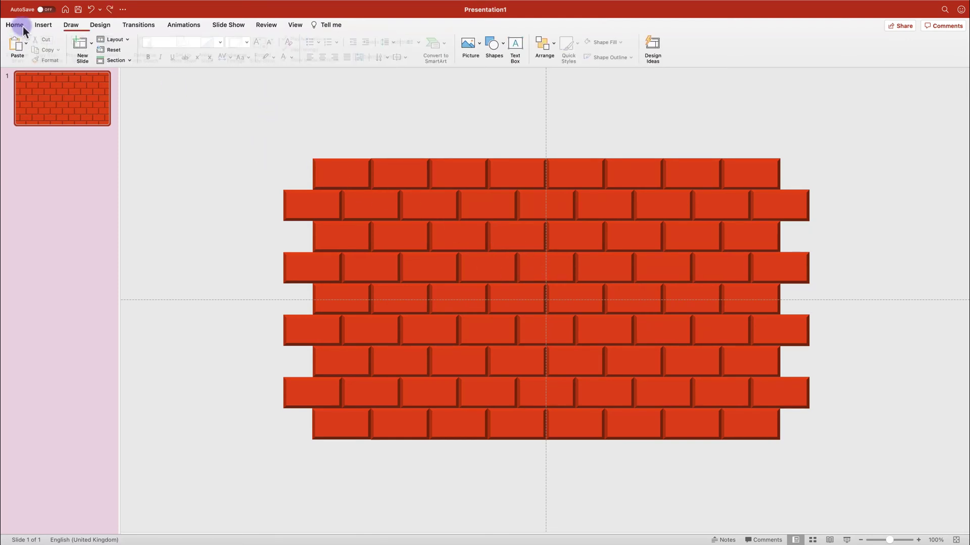
left_click(22, 44)
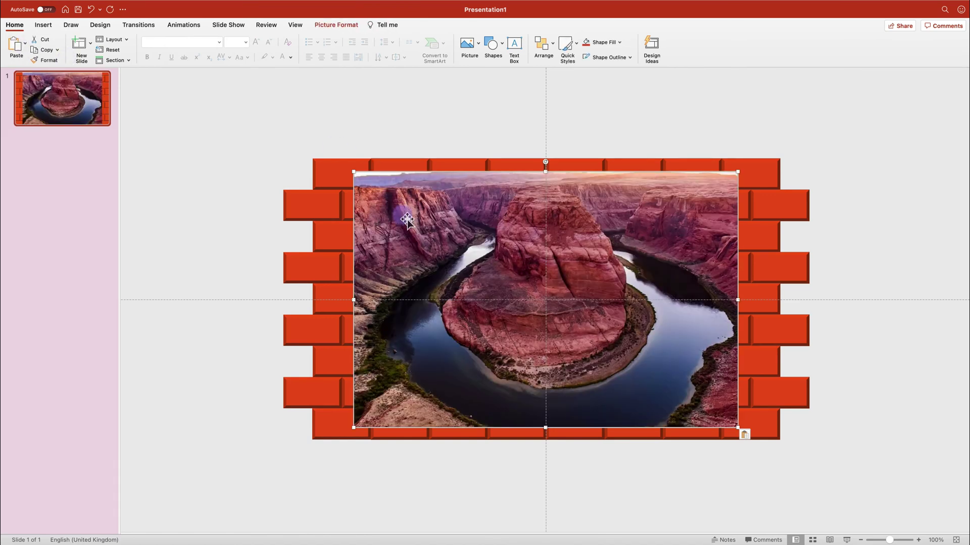
key("Delete")
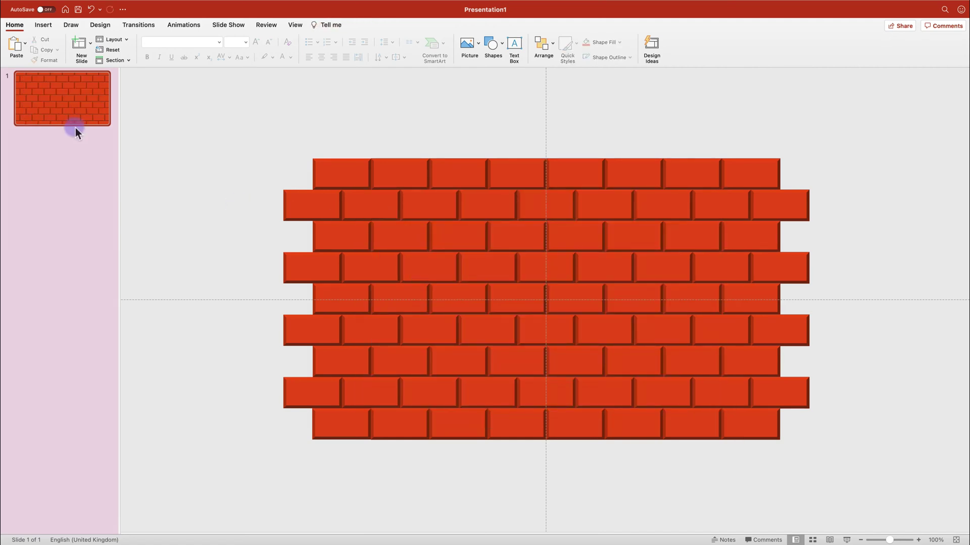
Step: Add a new blank slide after slide 1
left_click(73, 131)
right_click(73, 132)
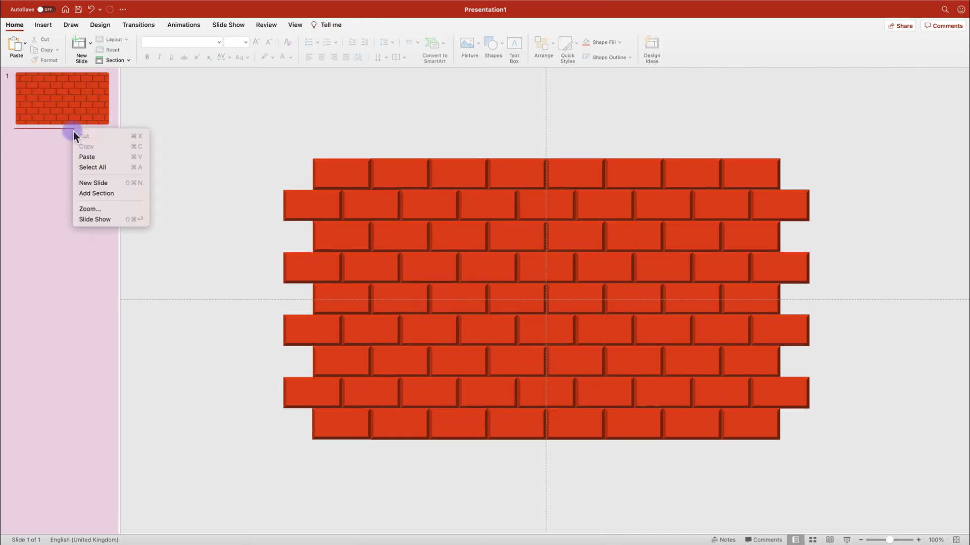
left_click(101, 183)
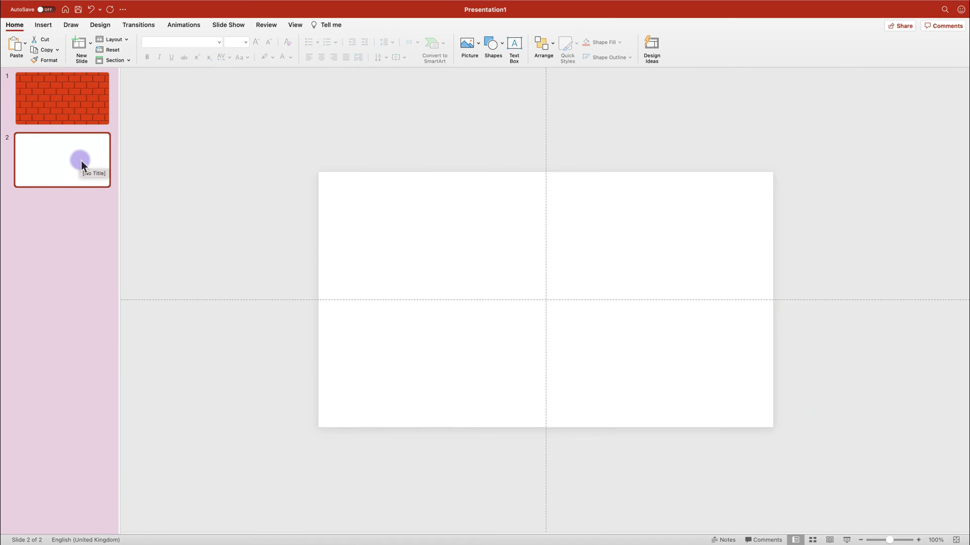
Step: Duplicate the brick-wall slide 1
left_click(50, 104)
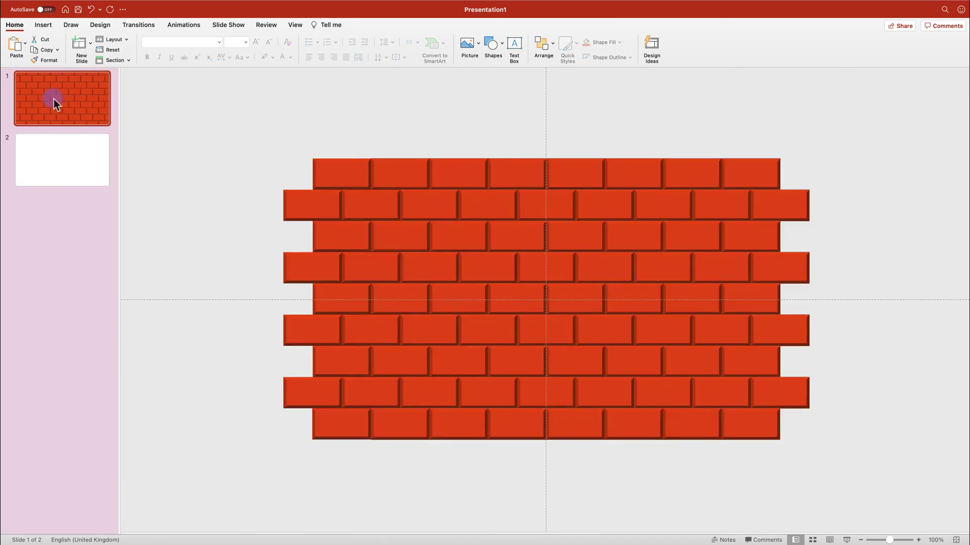
right_click(68, 99)
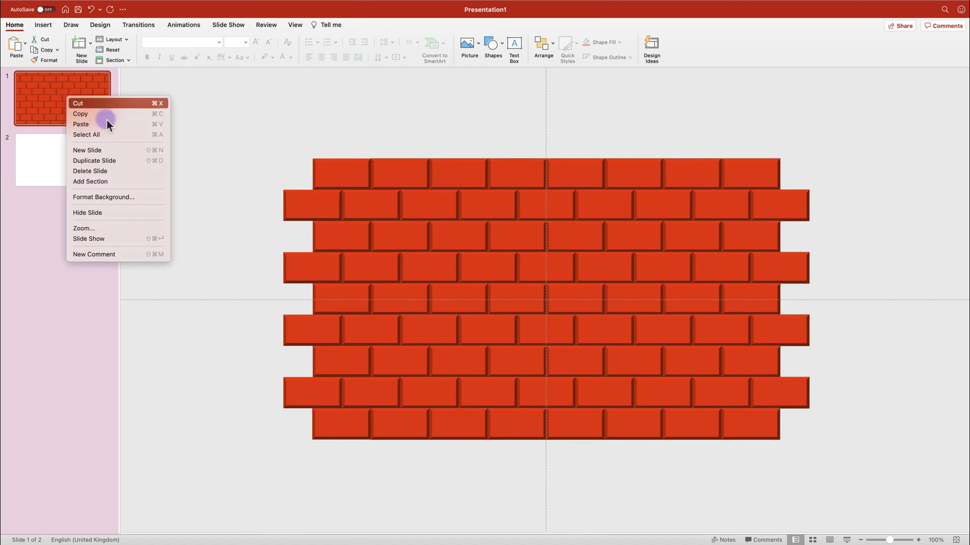
left_click(111, 161)
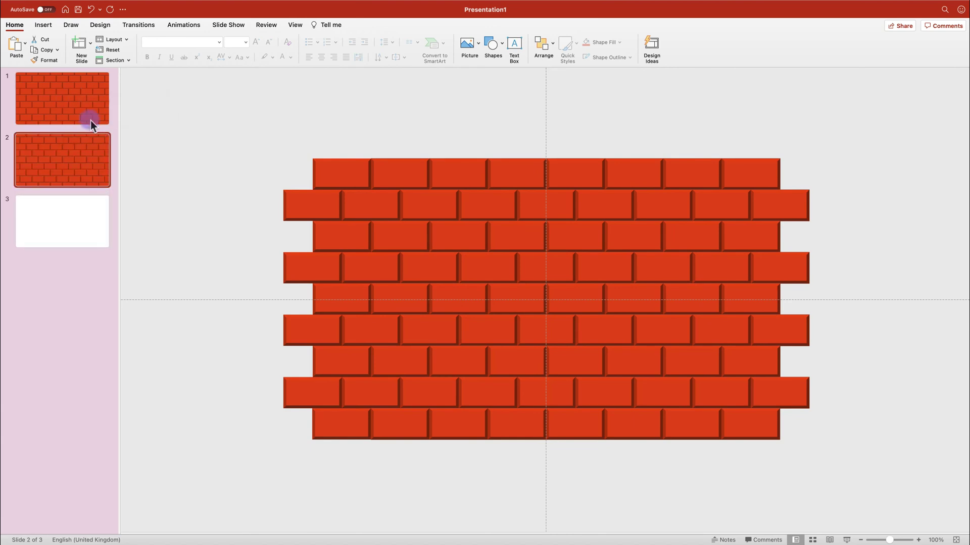
Step: Hide the original slide 1 and go to the blank slide 3
left_click(83, 91)
right_click(63, 92)
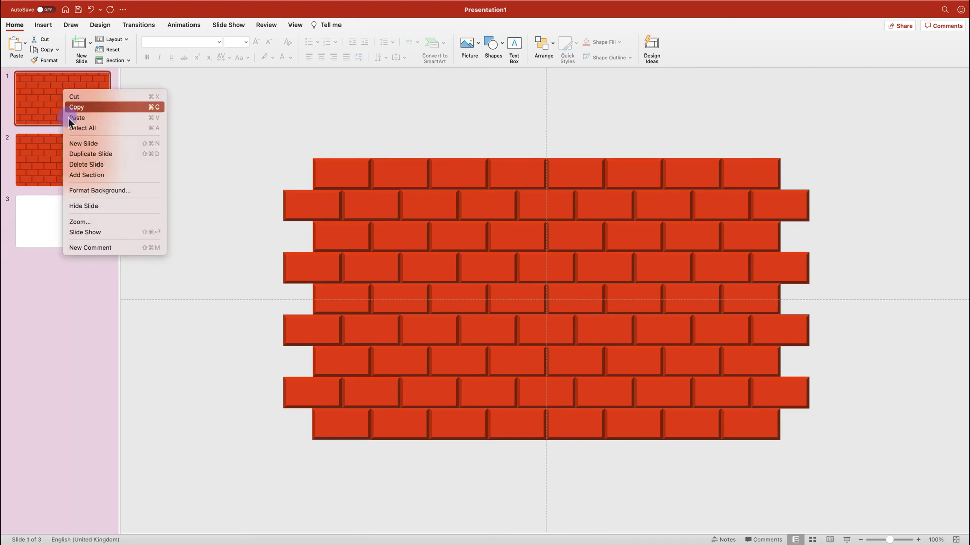
left_click(87, 209)
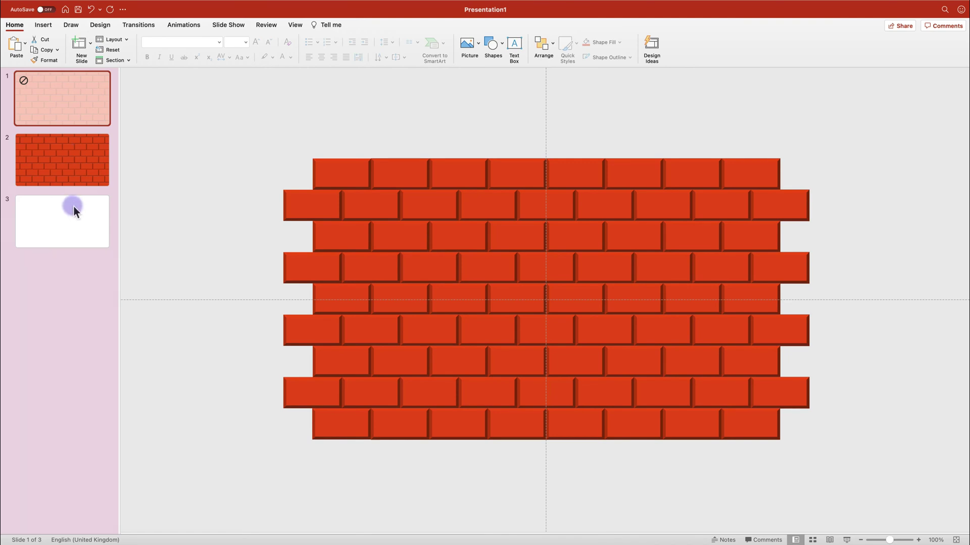
left_click(83, 174)
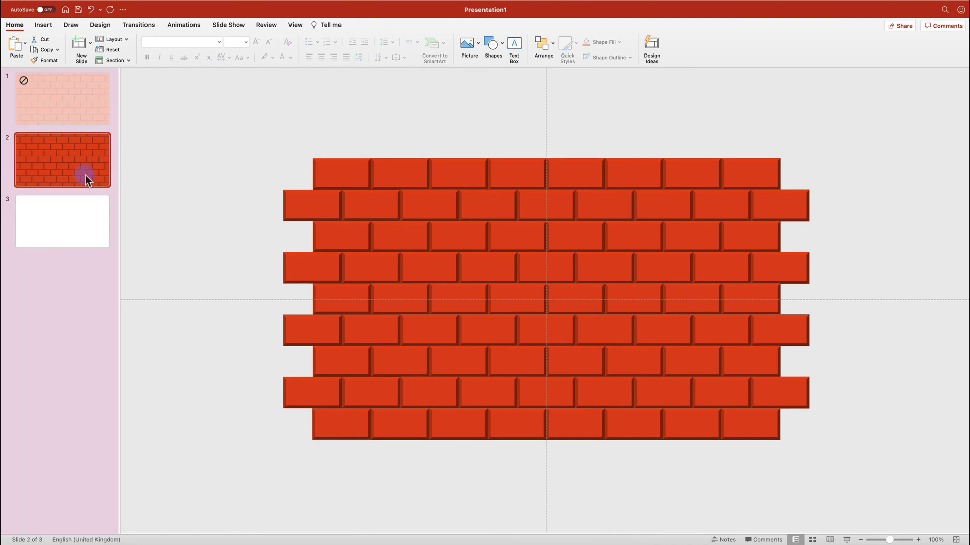
left_click(85, 214)
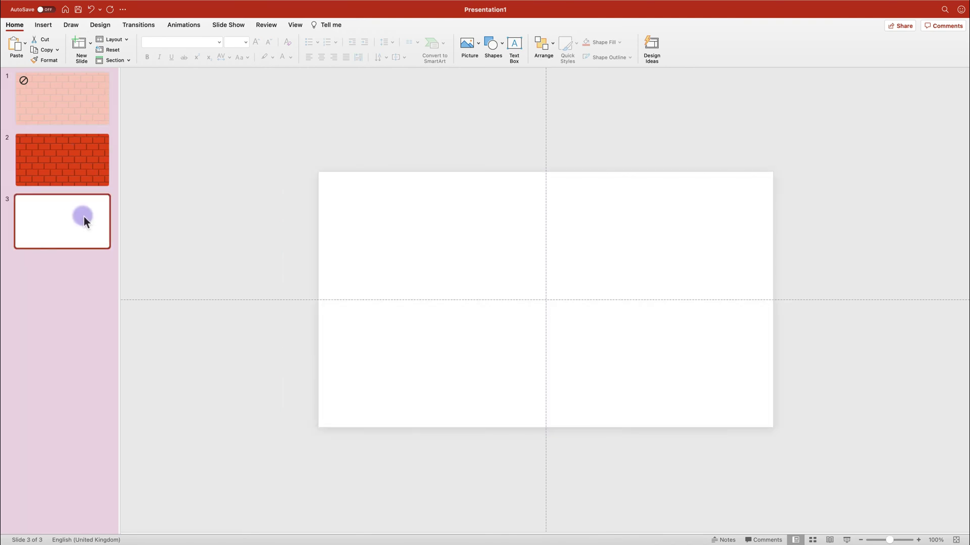
Step: Paste the canyon photo on slide 3 and enlarge it to fill the slide
key("super+v")
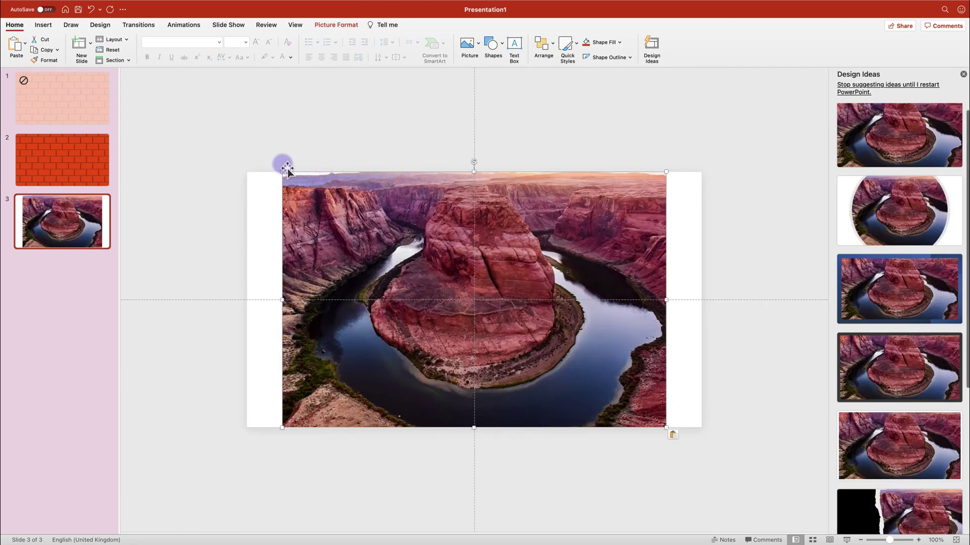
left_click_drag(283, 170, 247, 148)
left_click_drag(667, 426, 687, 453)
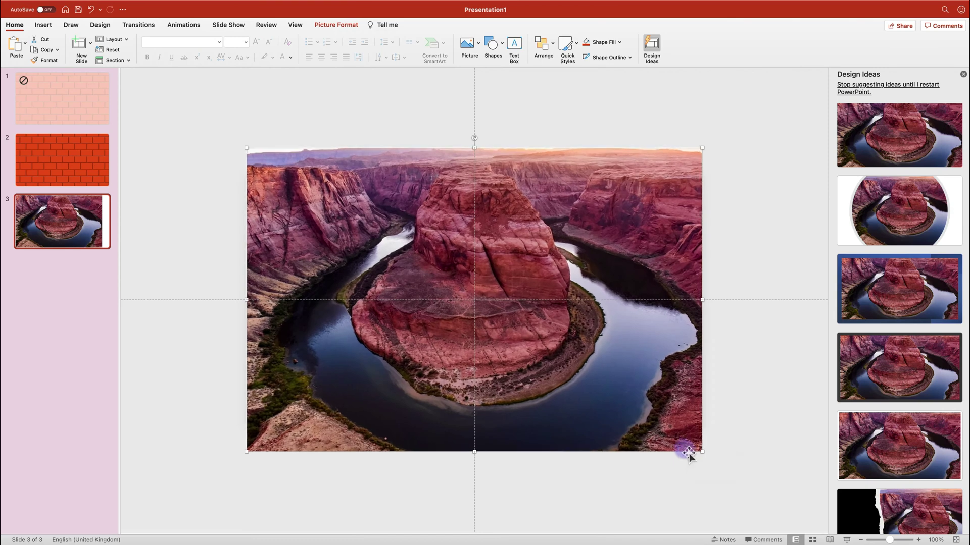
Step: Copy the canyon photo onto brick-wall slide 2 and send it behind the bricks
right_click(559, 365)
left_click(562, 320)
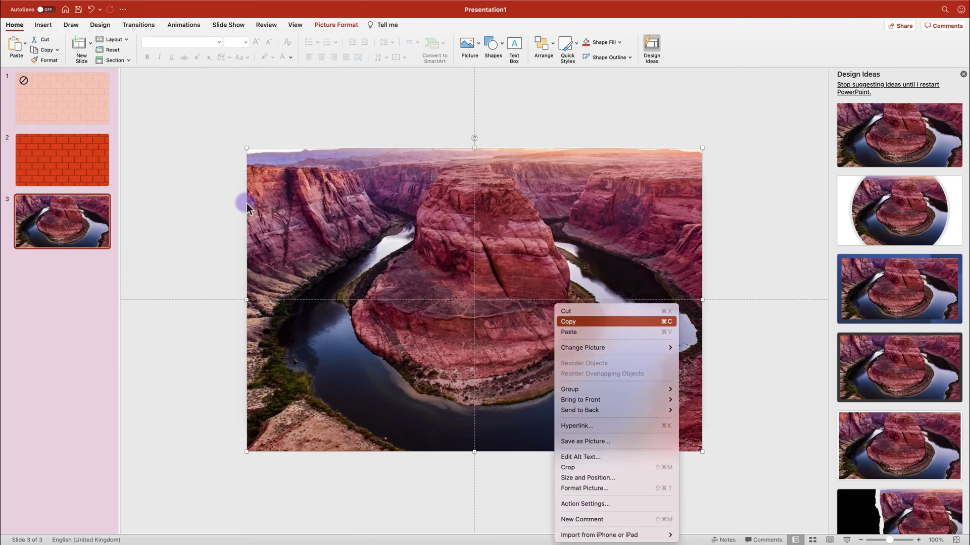
left_click(82, 165)
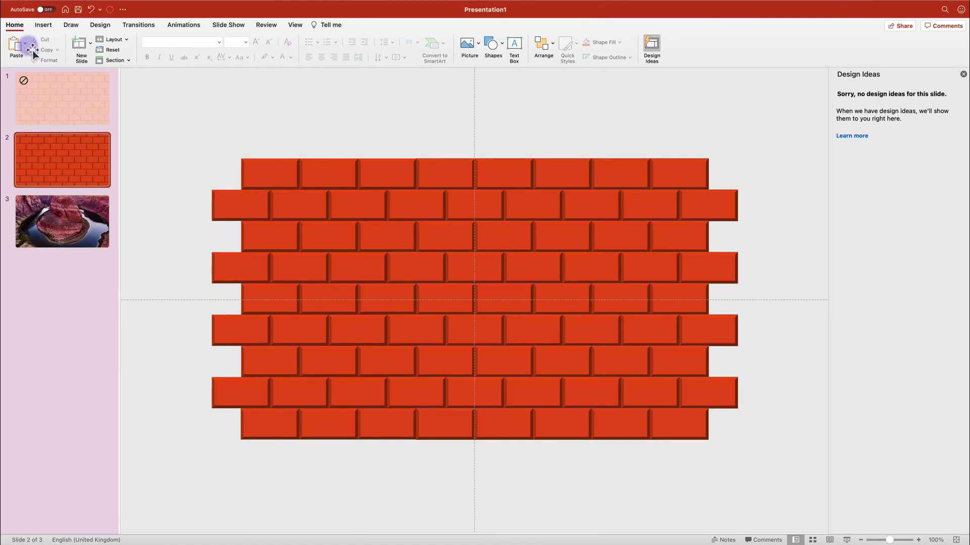
left_click(15, 48)
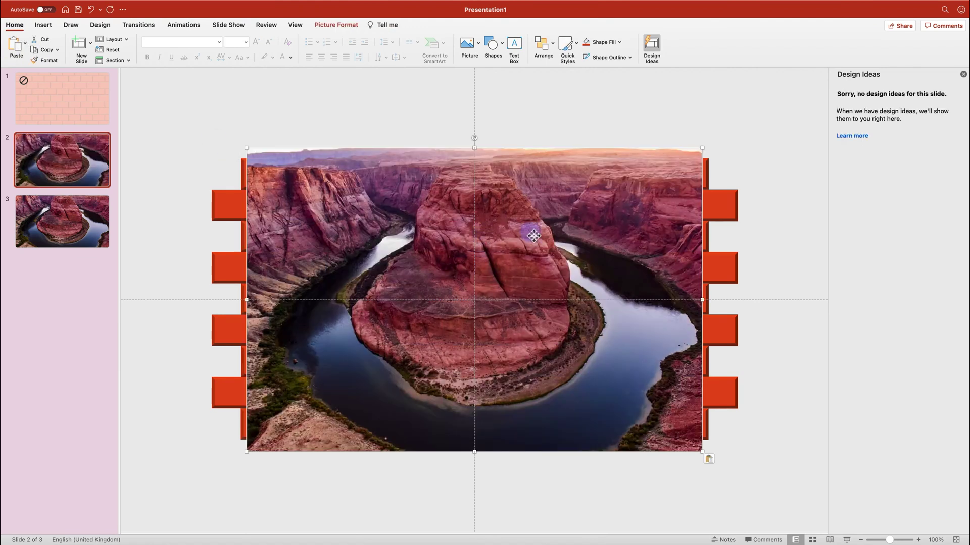
right_click(531, 232)
mouse_move(613, 330)
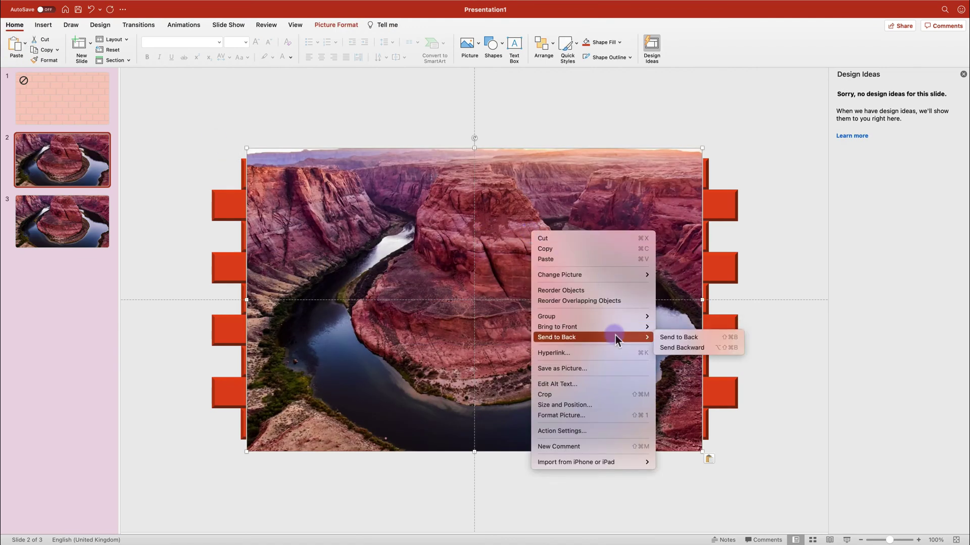
left_click(674, 340)
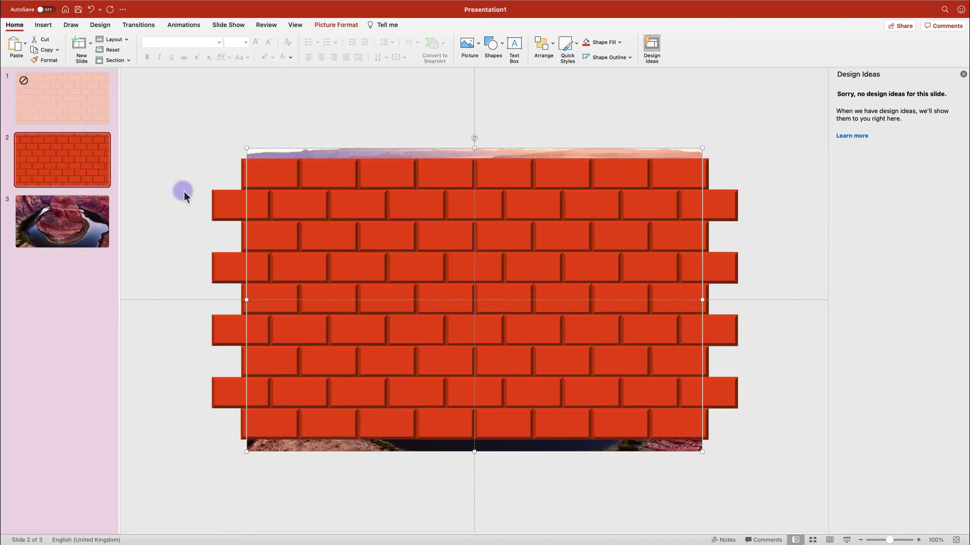
left_click(86, 262)
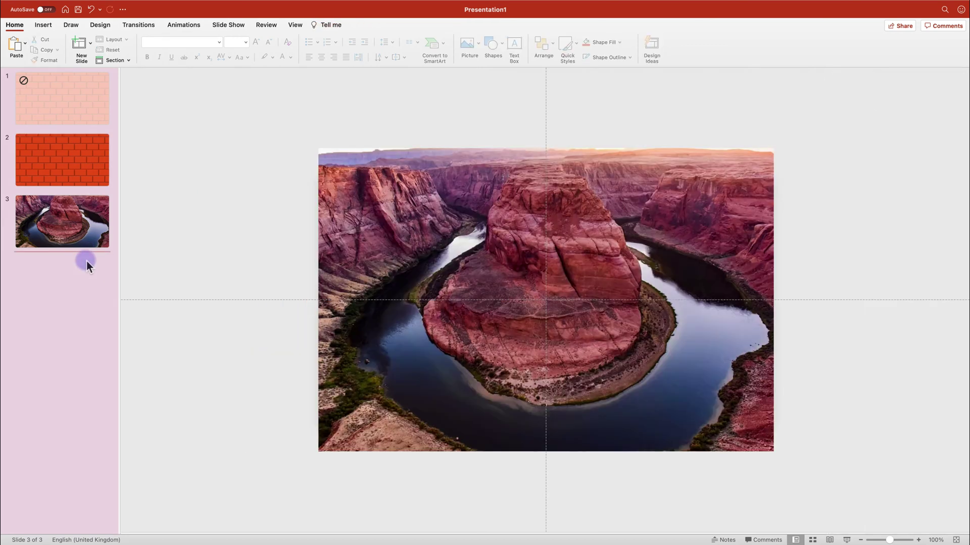
Step: Duplicate the hidden brick-wall slide 1
left_click(97, 95)
right_click(95, 95)
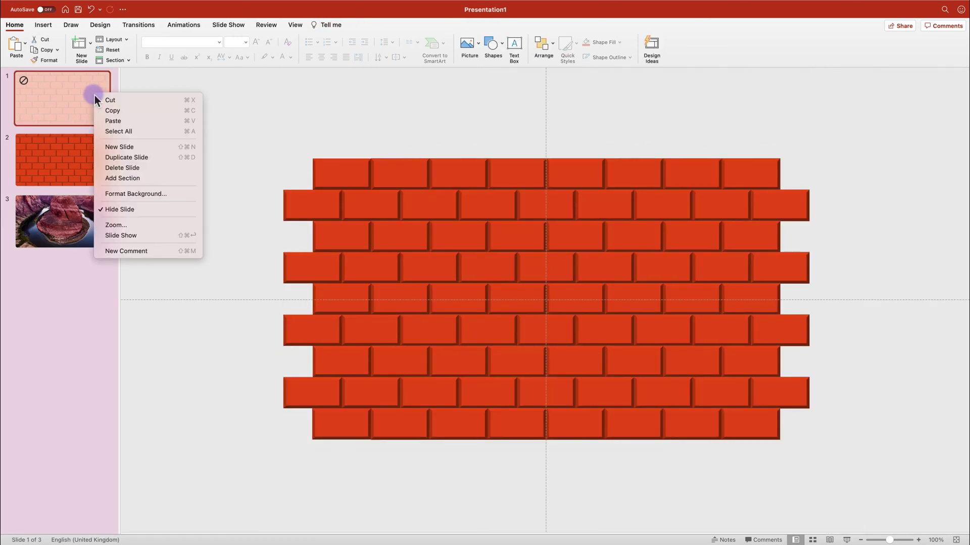
left_click(125, 157)
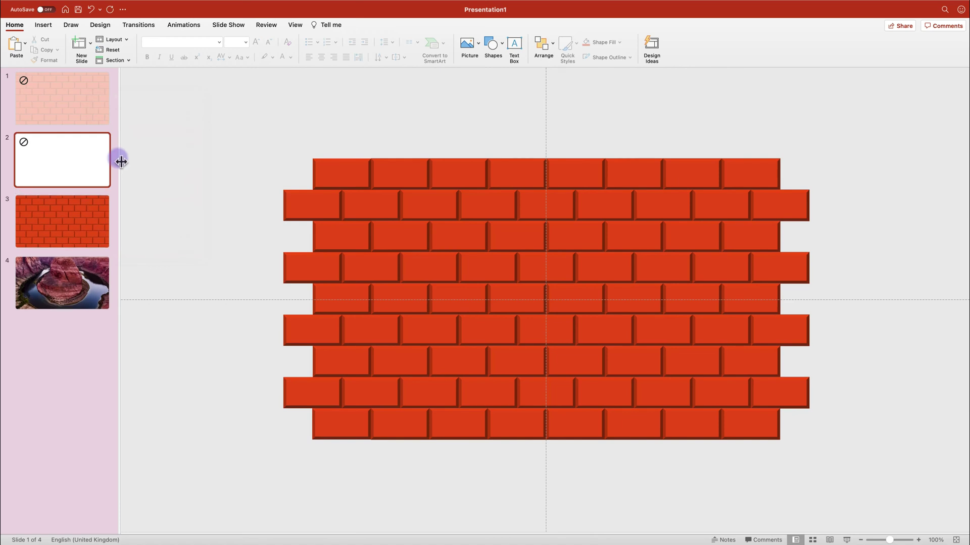
Step: Unhide the copy, move it after the canyon slide as slide 4, and add blank slide 5
left_click(74, 159)
right_click(71, 159)
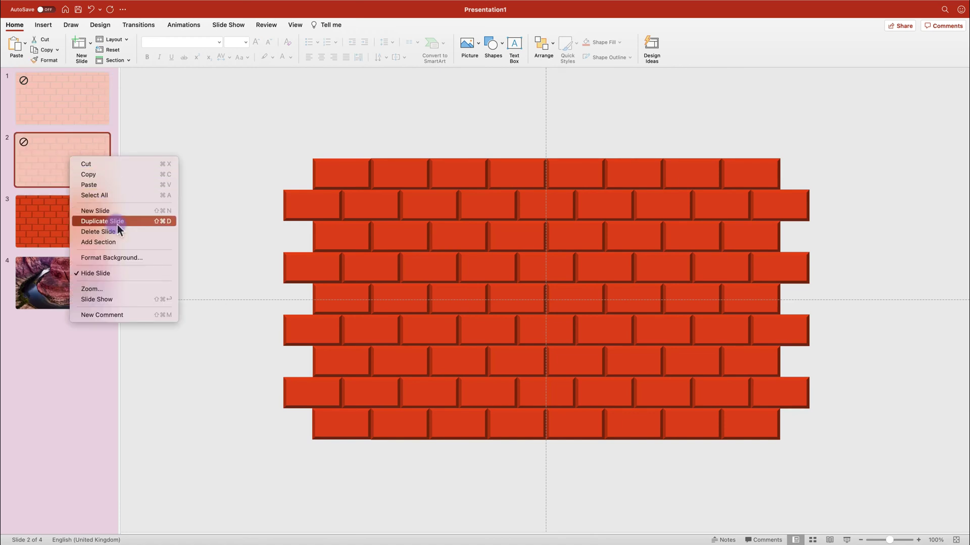
left_click(116, 272)
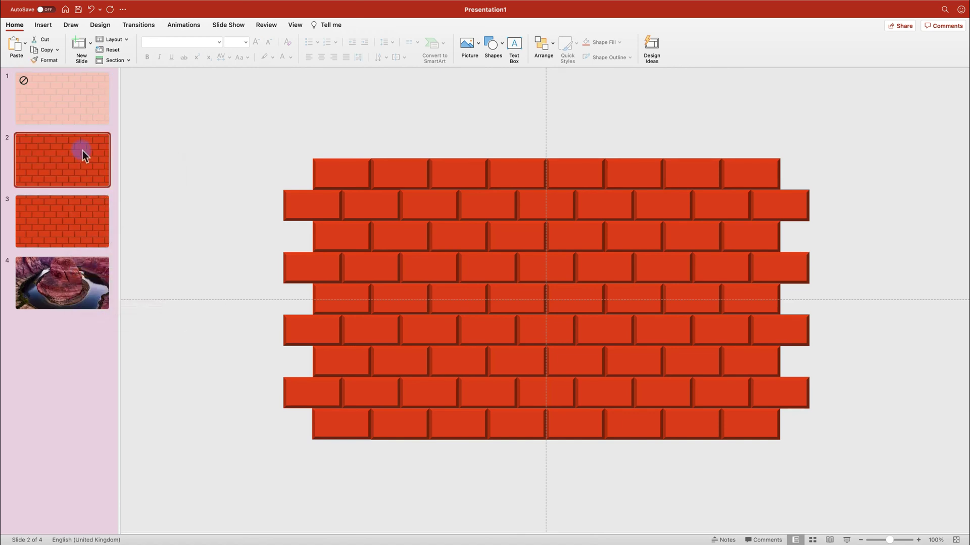
left_click_drag(83, 151, 81, 338)
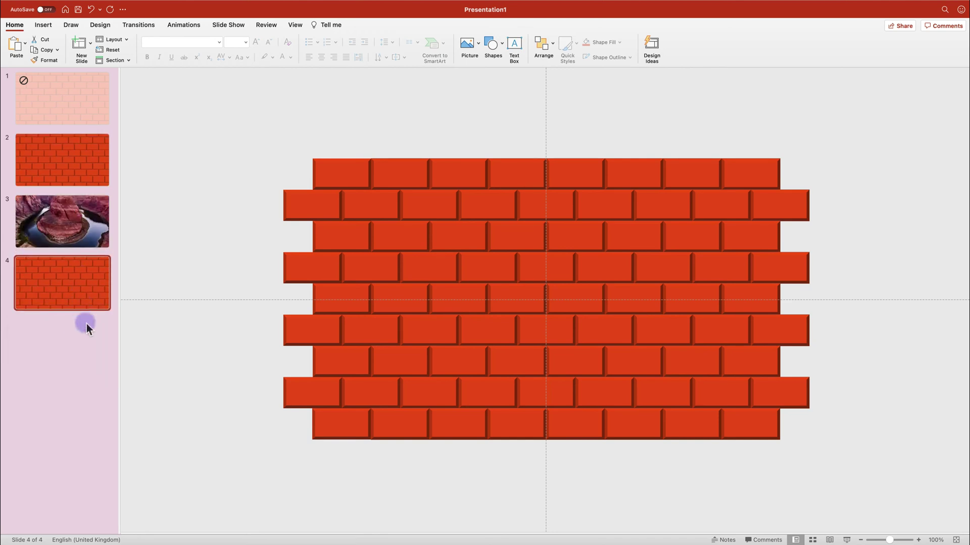
right_click(87, 323)
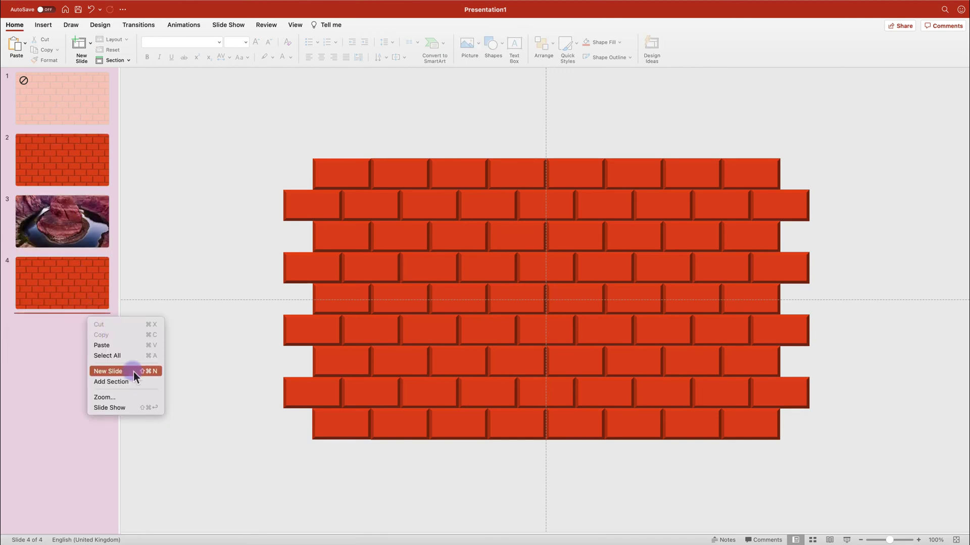
left_click(133, 372)
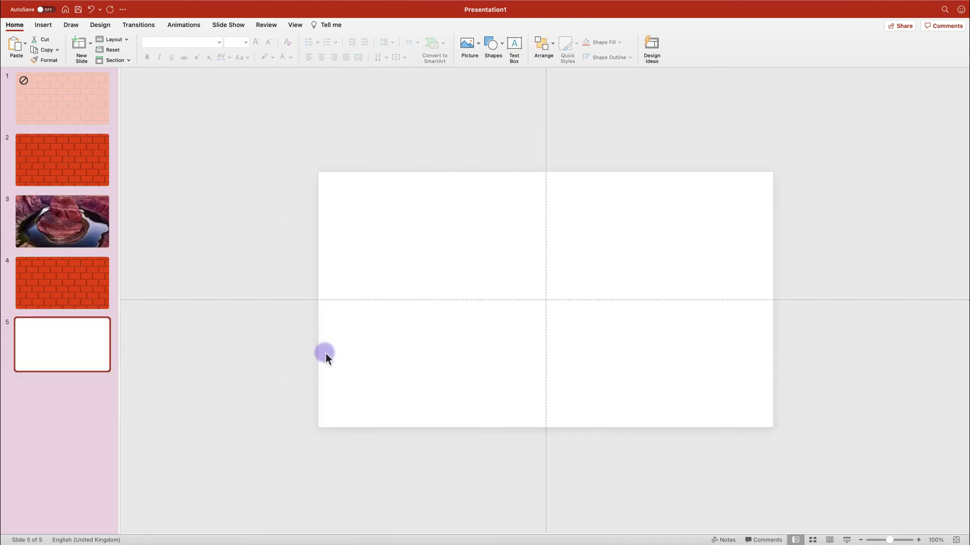
Step: Paste the bicycle-mural photo on slide 5 and enlarge it to fill the slide
key("super+v")
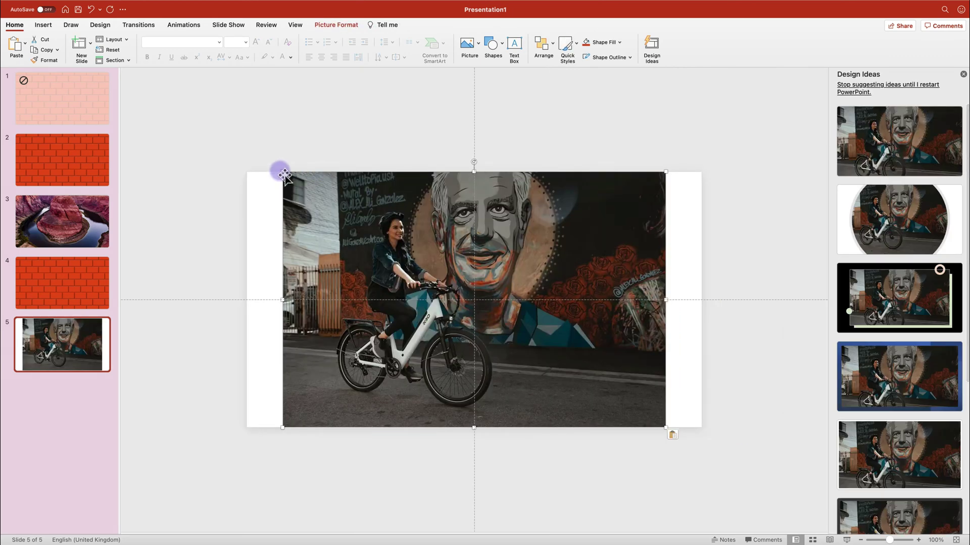
left_click_drag(281, 171, 256, 150)
left_click_drag(666, 429, 702, 453)
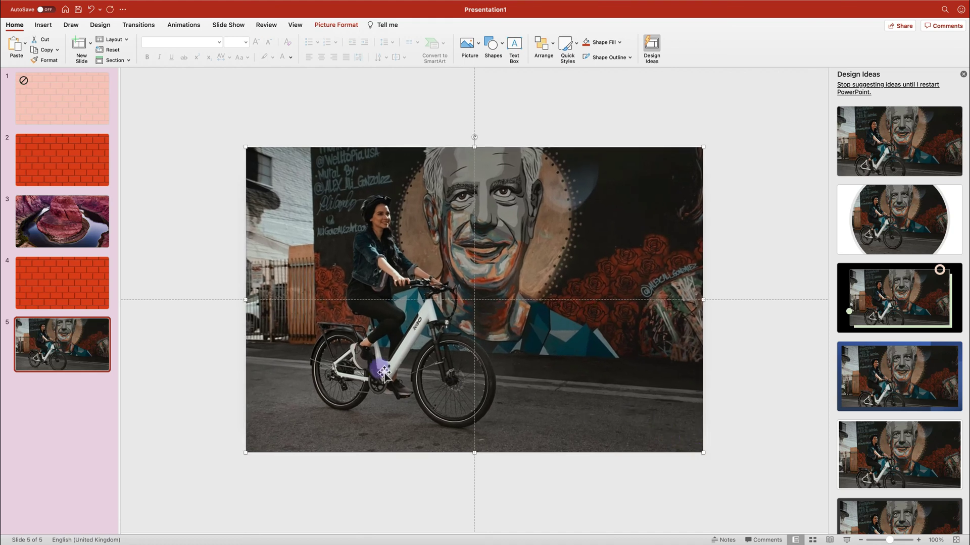
Step: Paste the mural photo on slide 4 and send it behind the brick wall
left_click(83, 280)
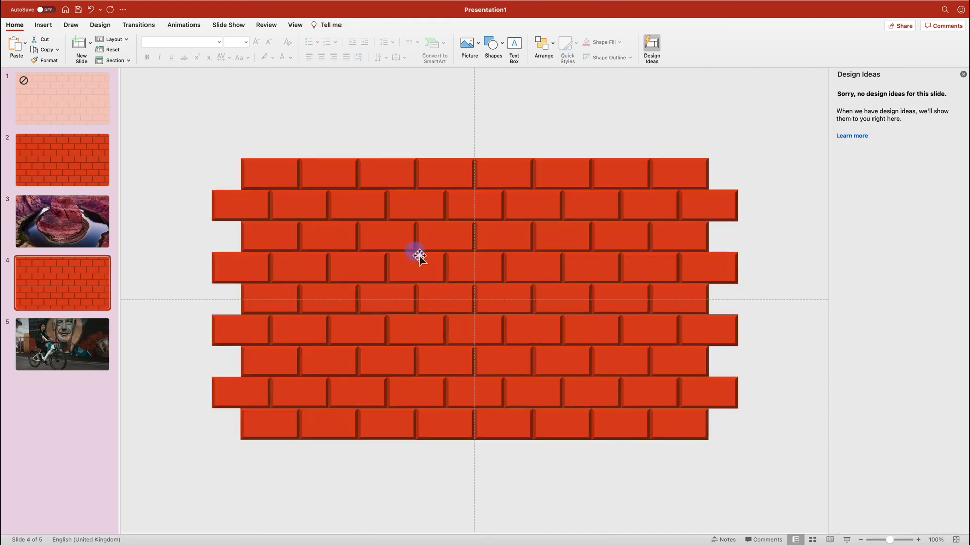
key("super+v")
right_click(539, 226)
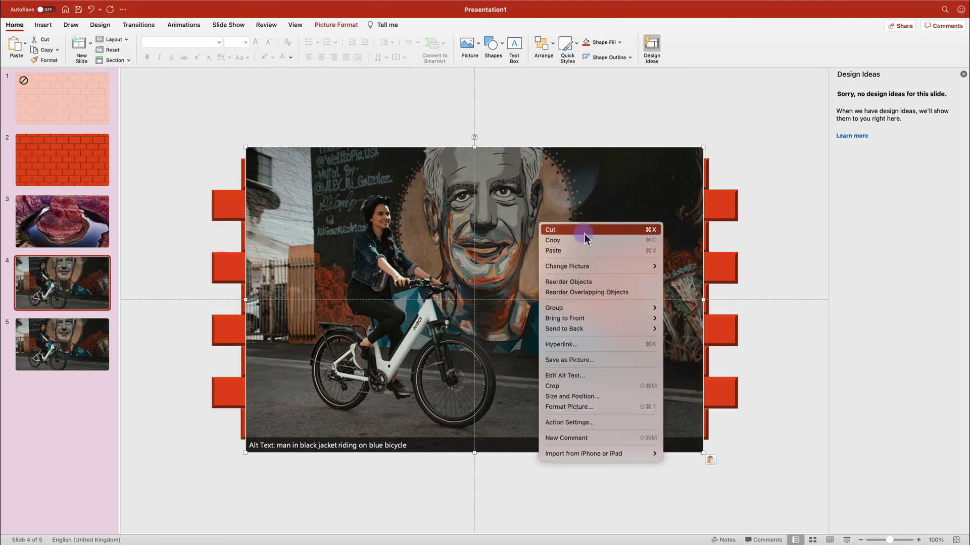
mouse_move(599, 328)
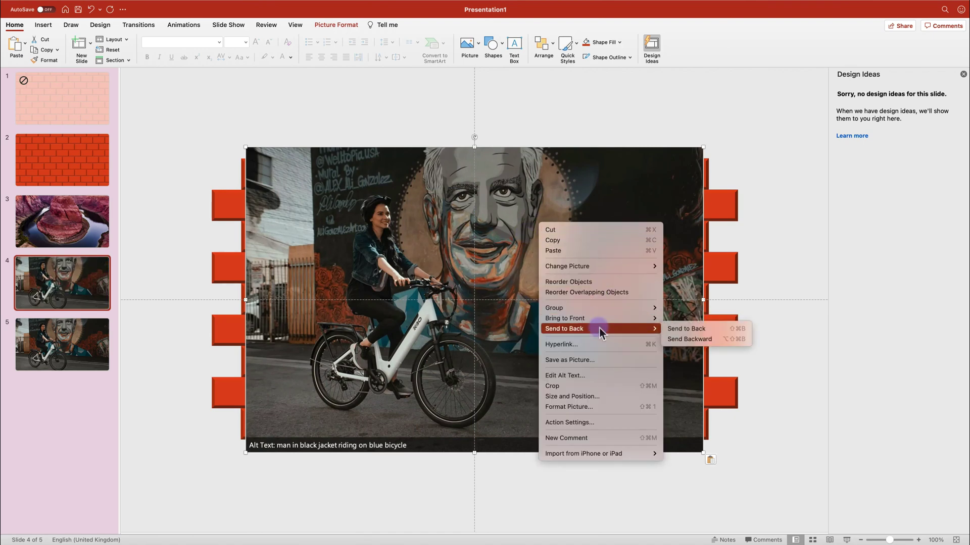
left_click(704, 331)
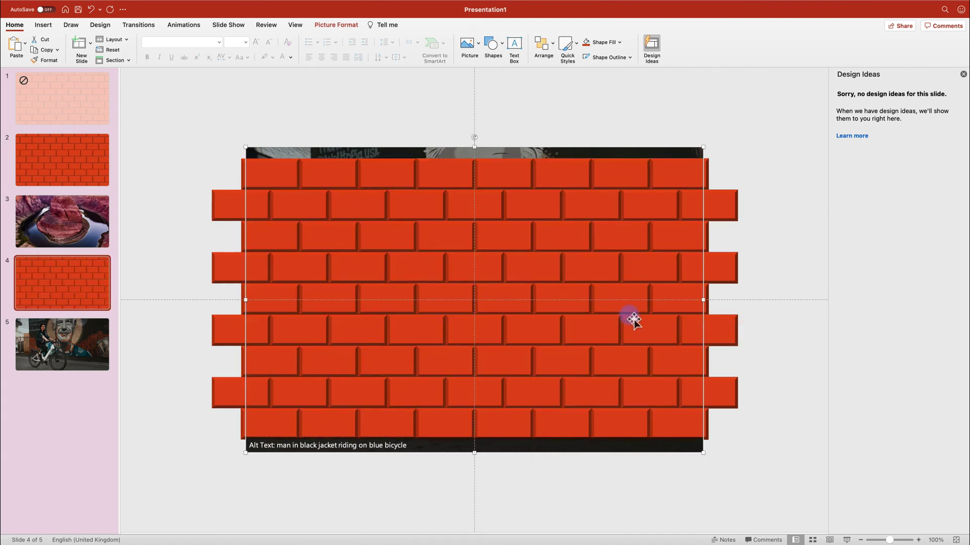
left_click(80, 156)
Step: Play the slideshow from the start, knock out bricks to reveal the photo, then return to slide 4
left_click(228, 25)
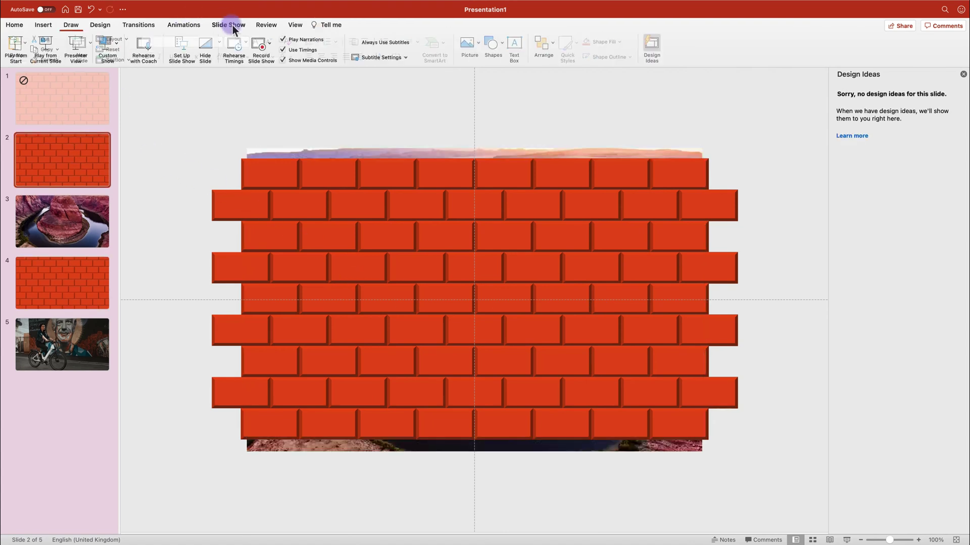
left_click(16, 44)
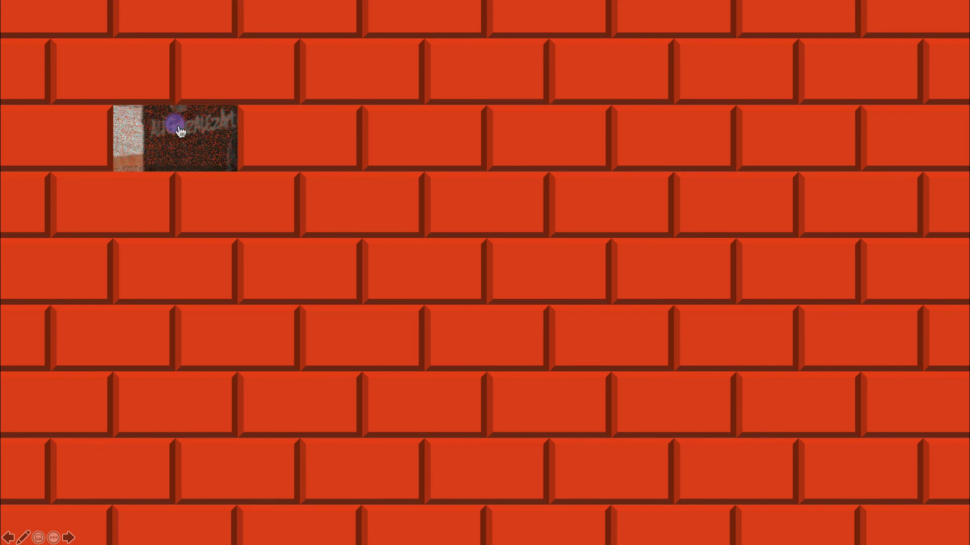
left_click(364, 188)
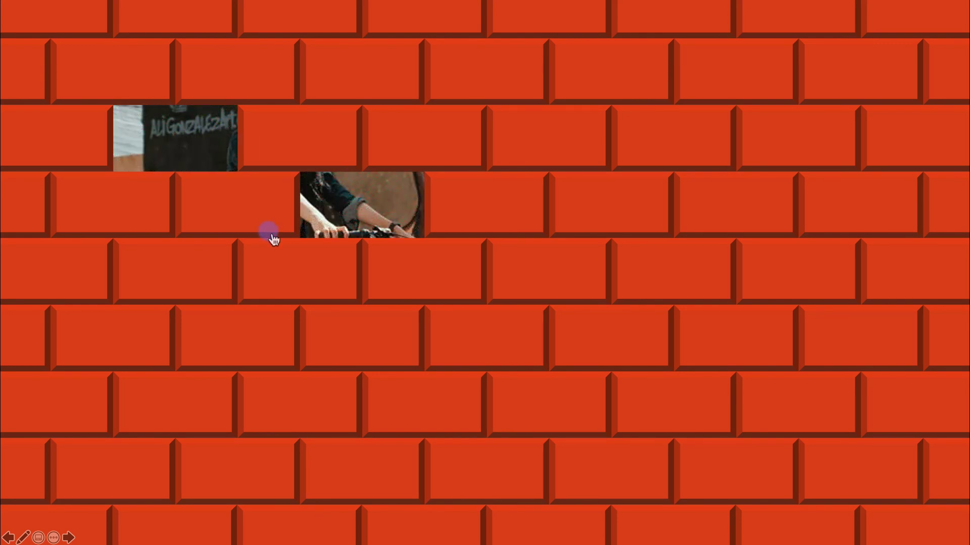
left_click(65, 275)
left_click(776, 144)
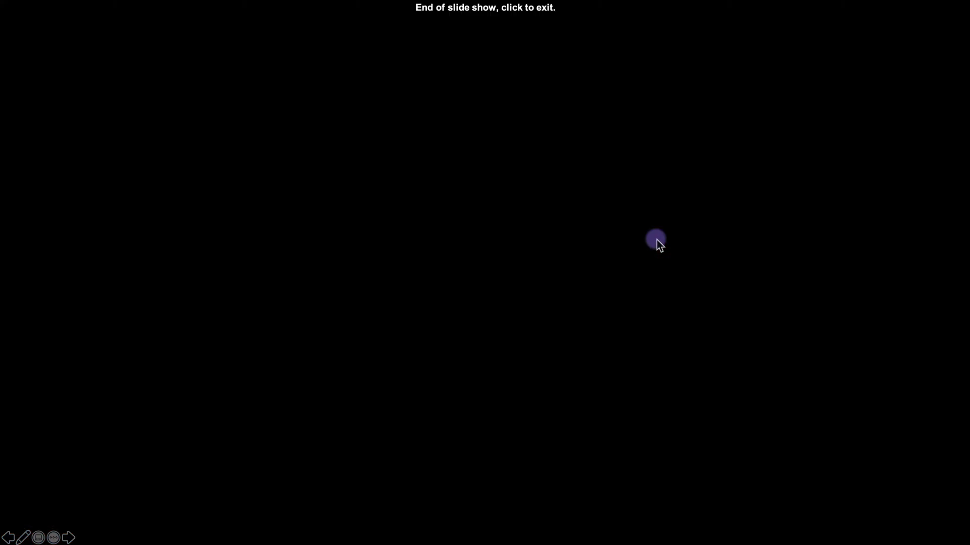
left_click(615, 232)
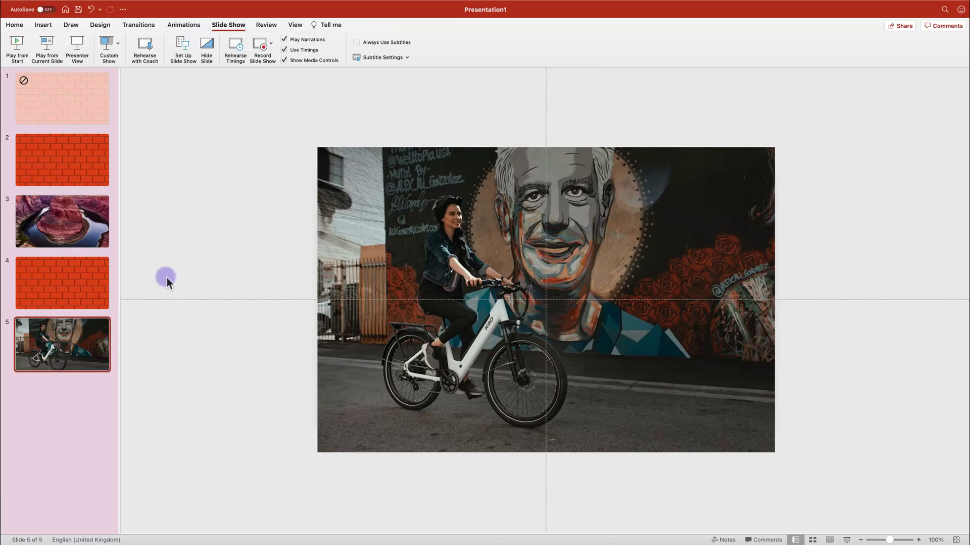
left_click(65, 286)
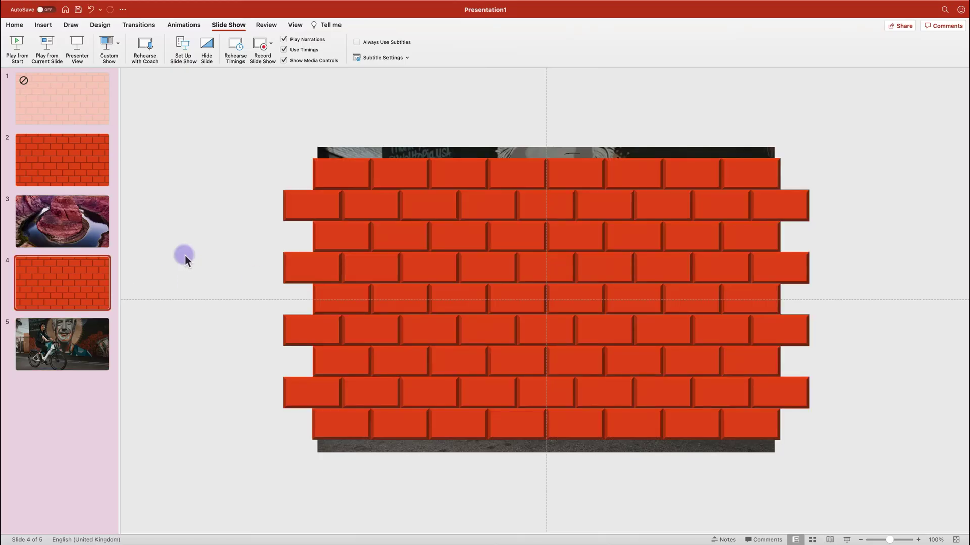
Step: Type the numbers 1, 2, 3 and 4 into four bricks across the second row
left_click(379, 210)
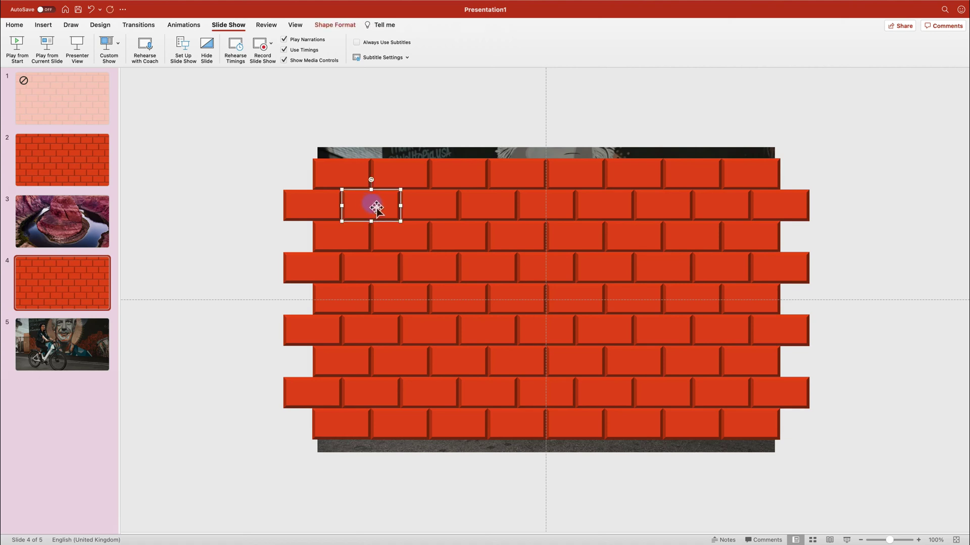
left_click(377, 207)
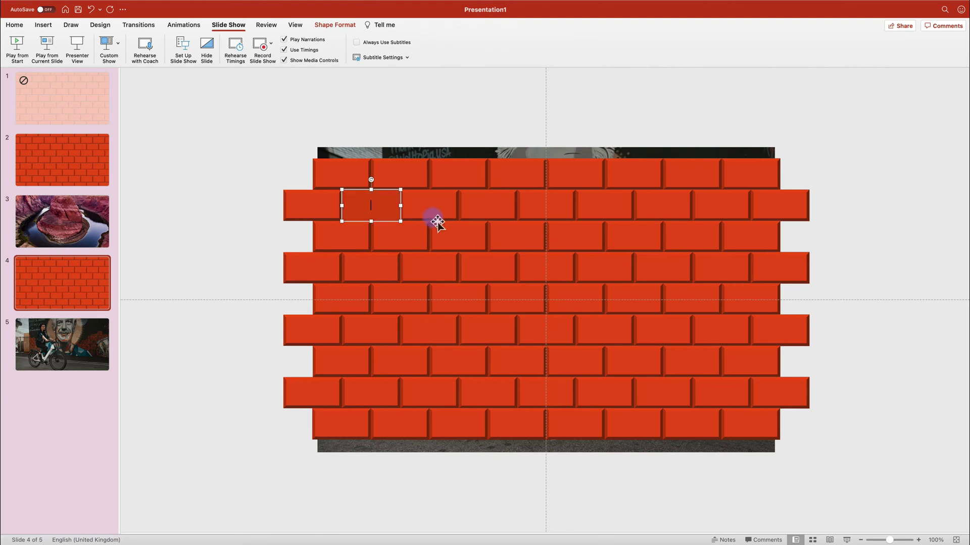
type("1")
left_click(432, 204)
type("2")
left_click(498, 206)
type("3")
left_click(538, 206)
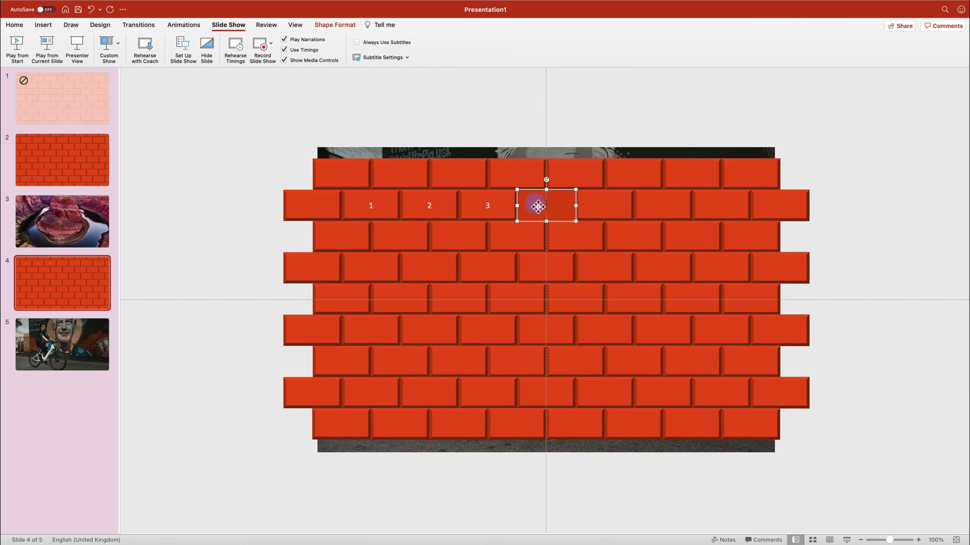
type("4")
left_click(599, 210)
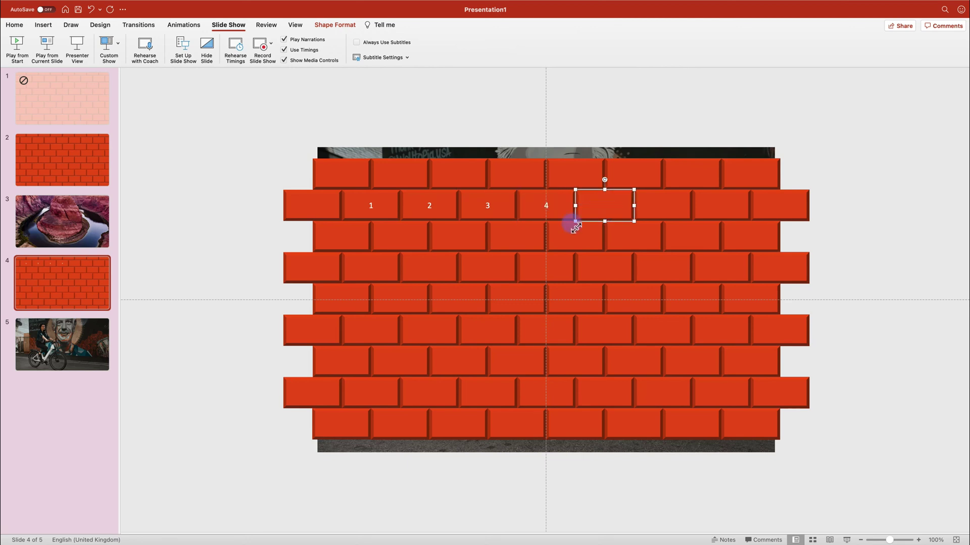
Step: Write the sums 3+5 and 6-3 into two bricks in the row below
left_click(364, 240)
left_click(409, 239)
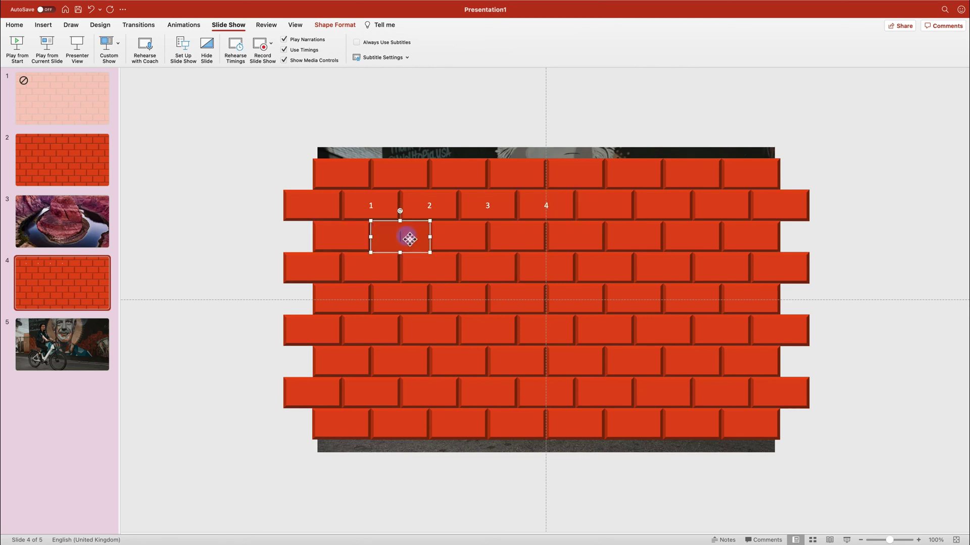
type("3+5")
left_click(465, 241)
type("6-3")
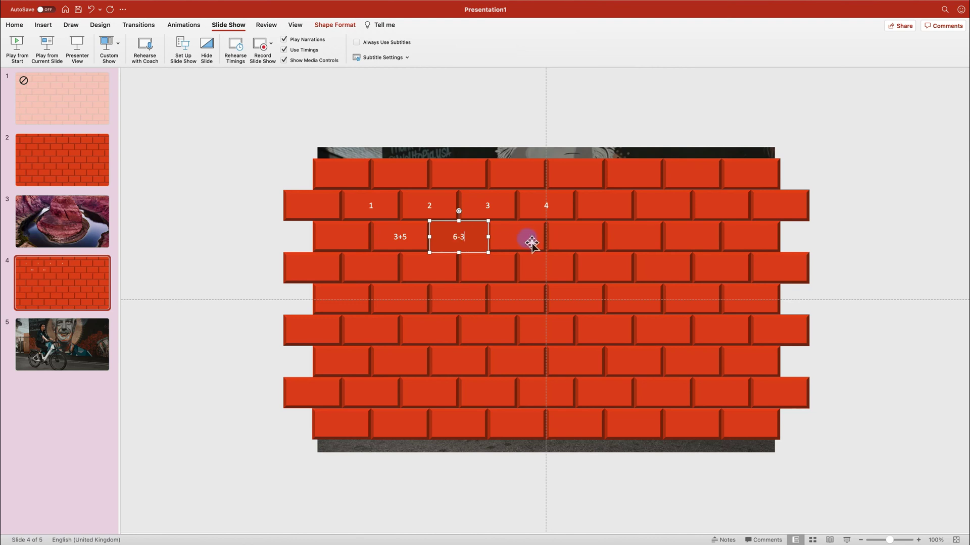
left_click(525, 241)
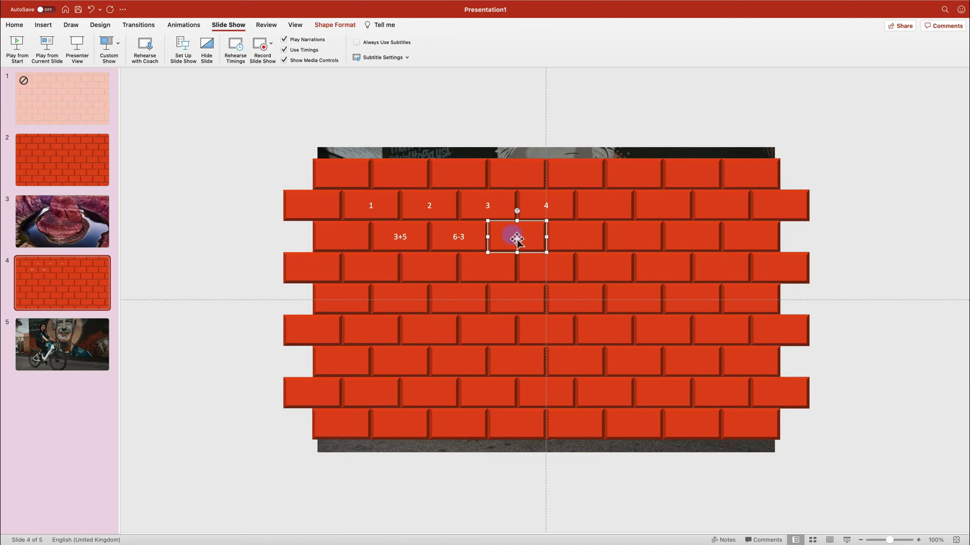
left_click(516, 238)
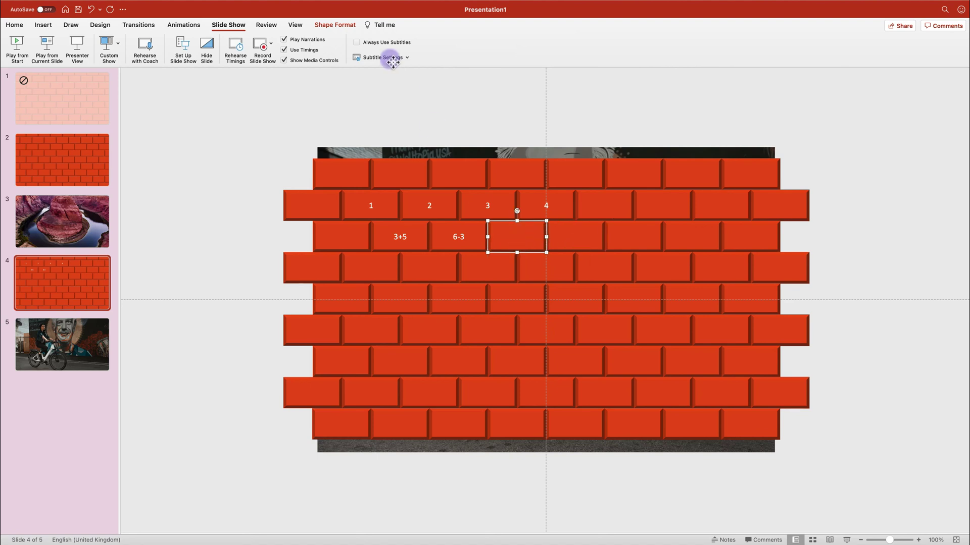
Step: Fill the three bricks after 6-3 with light gold yellow, green and blue using Shape Fill
left_click(350, 27)
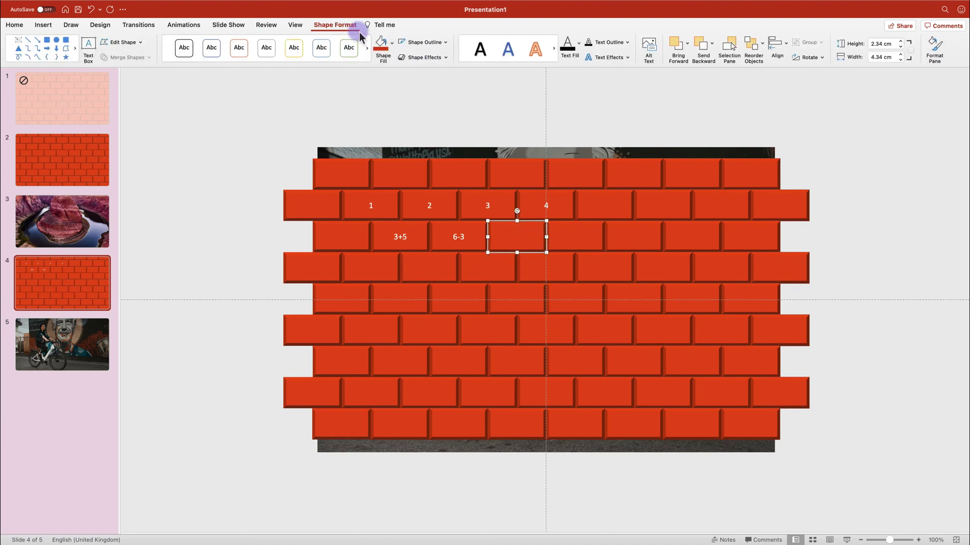
left_click(392, 44)
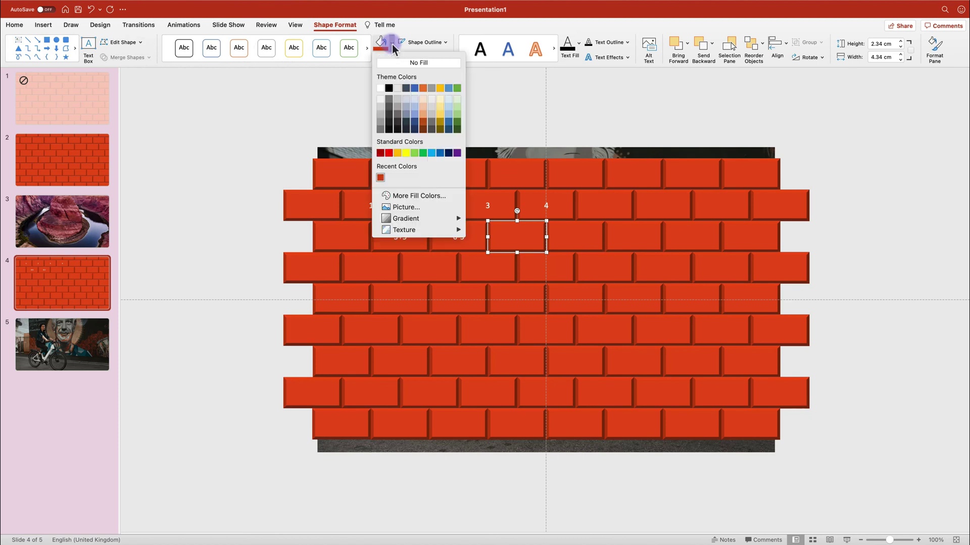
left_click(443, 115)
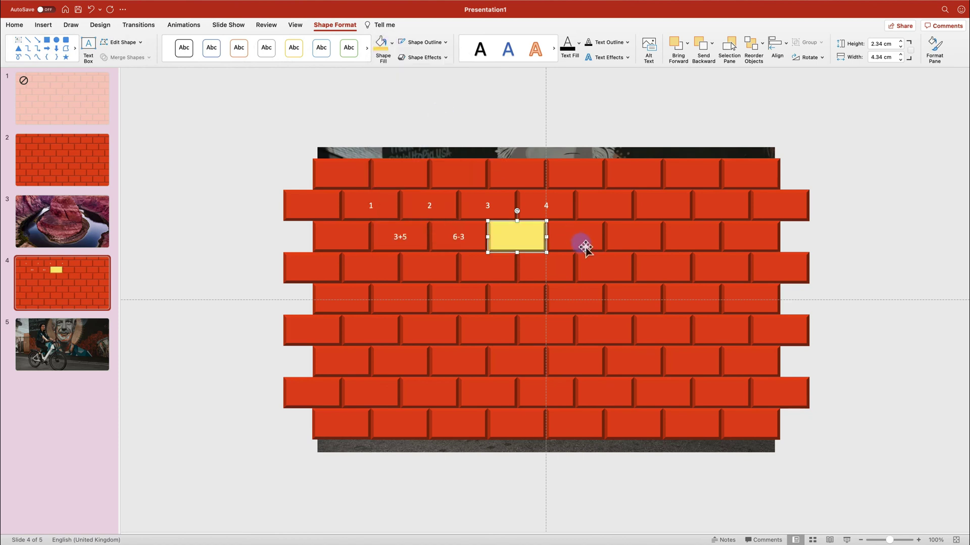
left_click(580, 245)
left_click(394, 43)
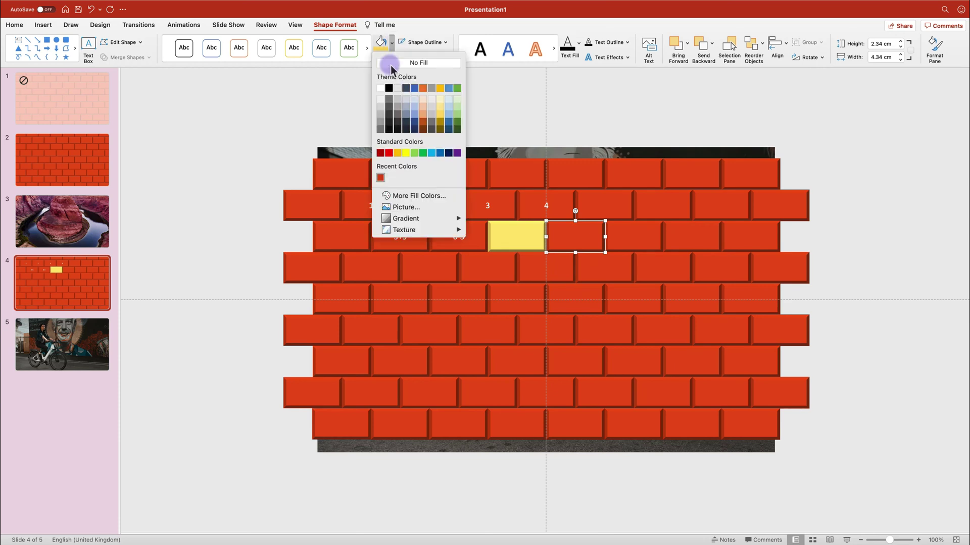
left_click(423, 154)
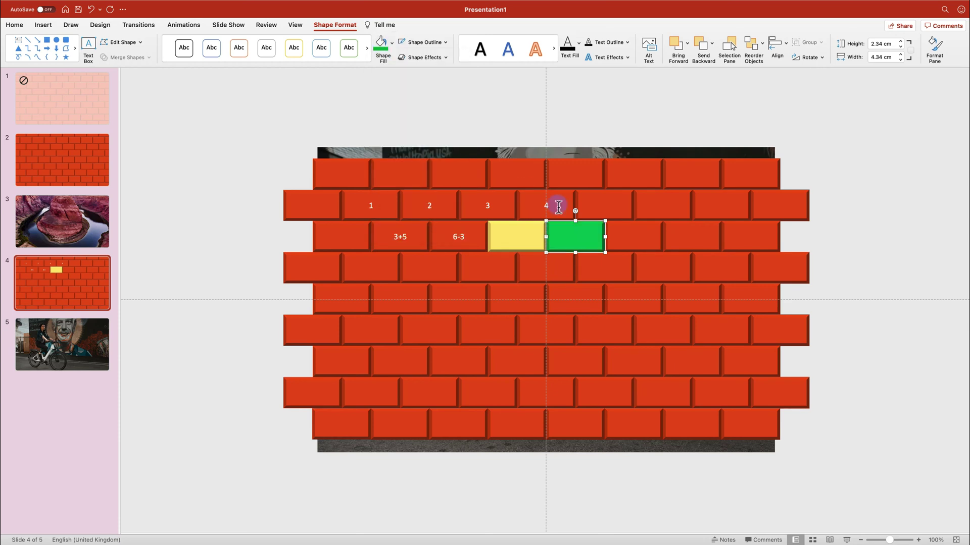
left_click(632, 241)
left_click(393, 44)
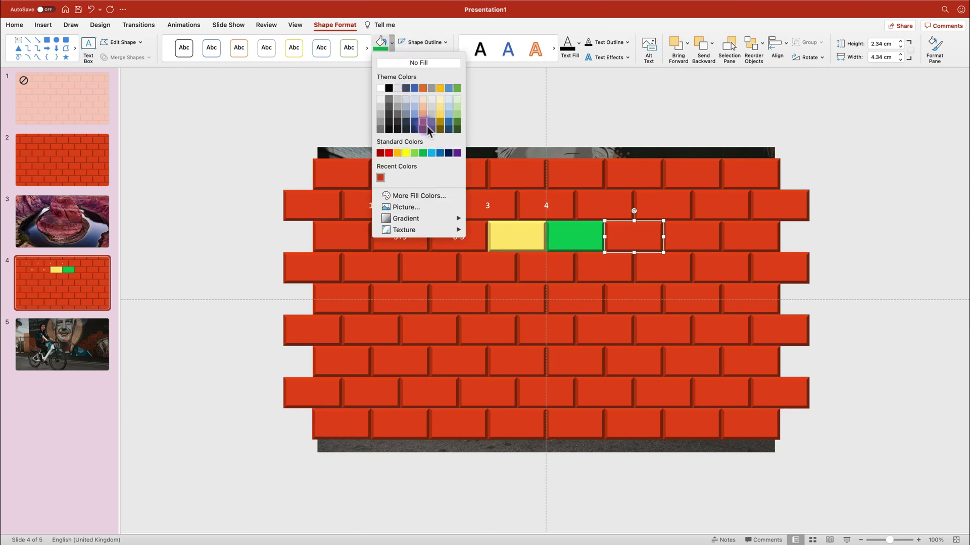
left_click(451, 123)
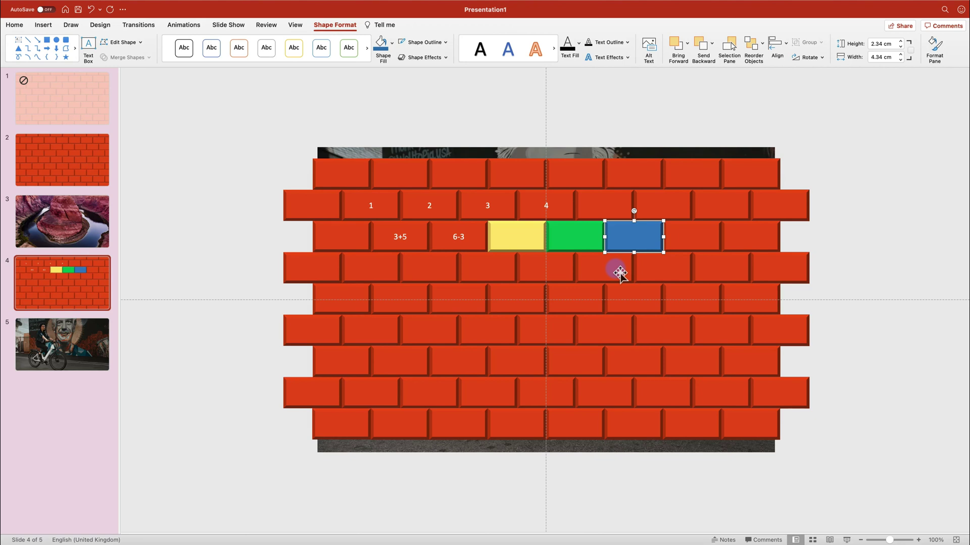
Step: Undo twice with Cmd+Z to clear the yellow, green and blue fills and the number labels
key("super+z")
key("super+z")
key("super+z")
key("super+z")
key("super+z")
key("super+z")
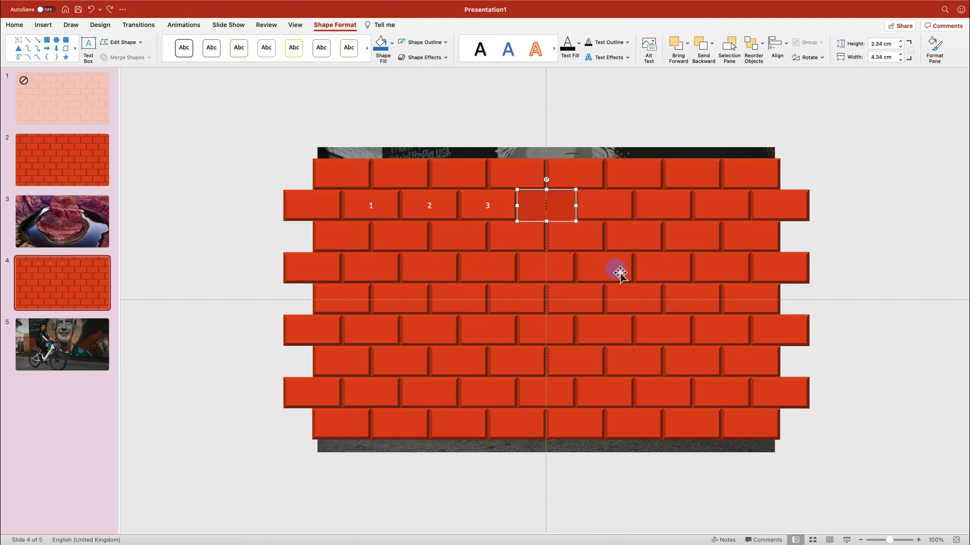
key("super+z")
key("super+z")
key("super+z")
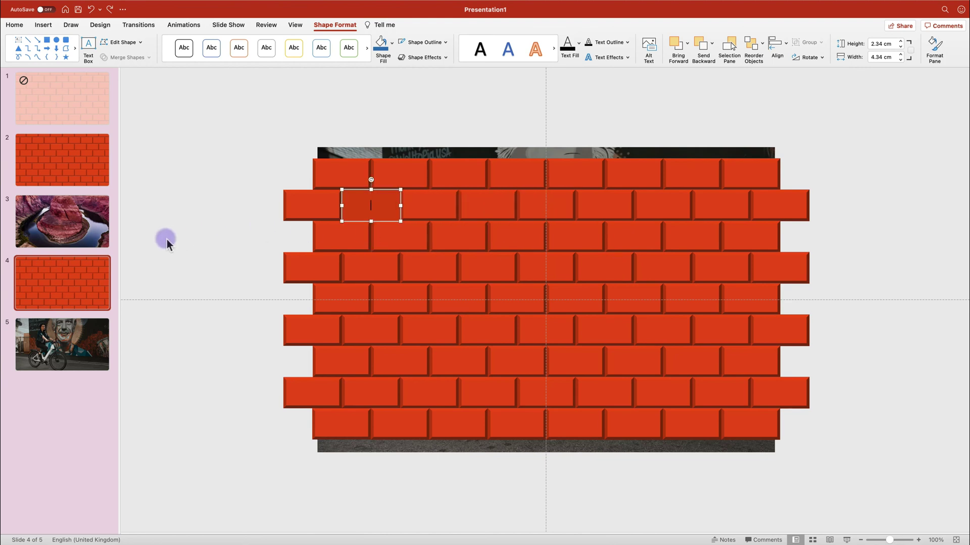